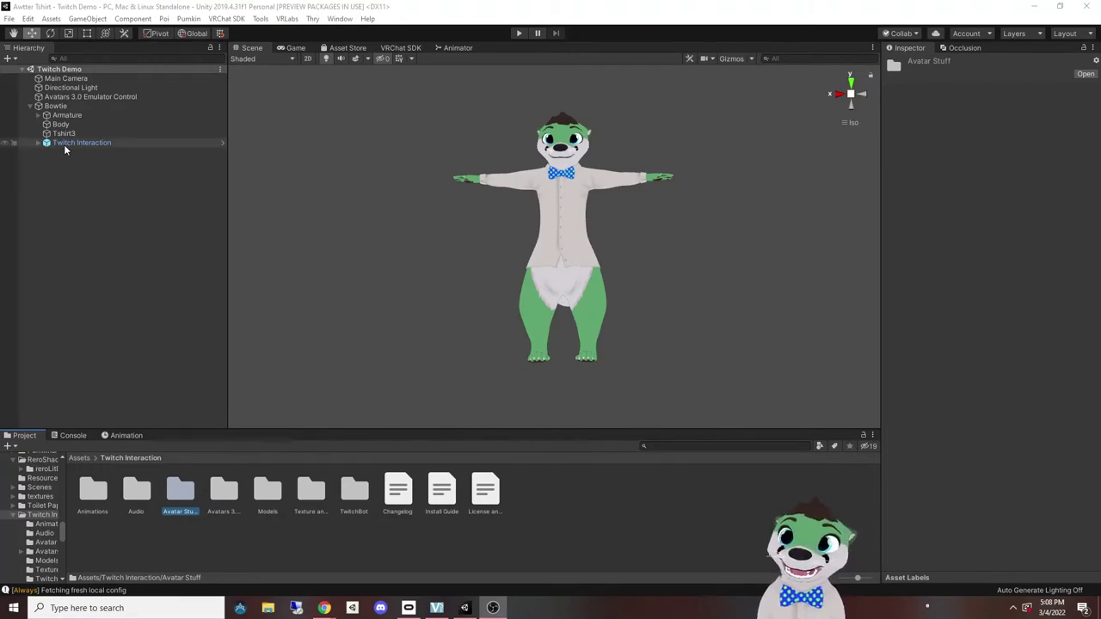
# Step: Review the Local and Twitch FX controllers in the Avatars 3.0 Manager
pyautogui.click(284, 19)
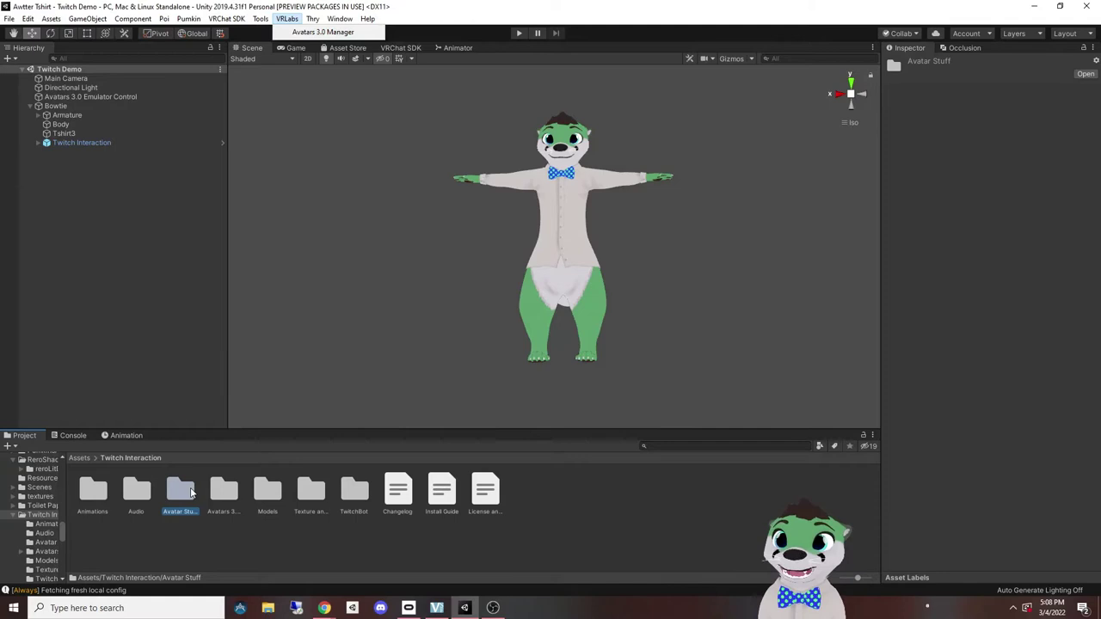
pyautogui.doubleClick(191, 491)
pyautogui.click(98, 492)
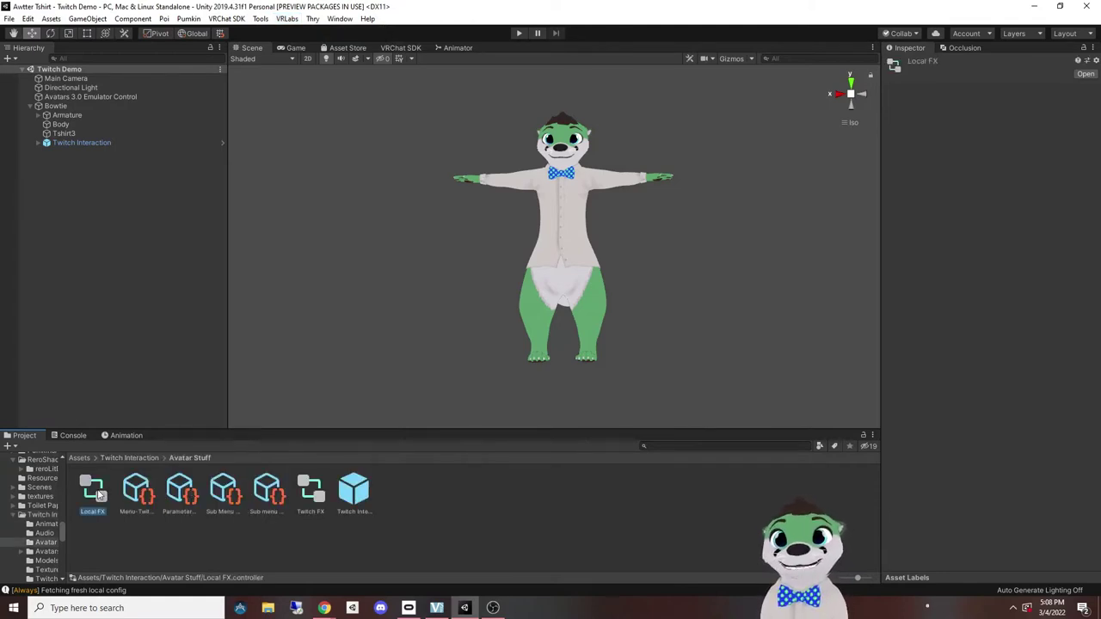
pyautogui.click(293, 18)
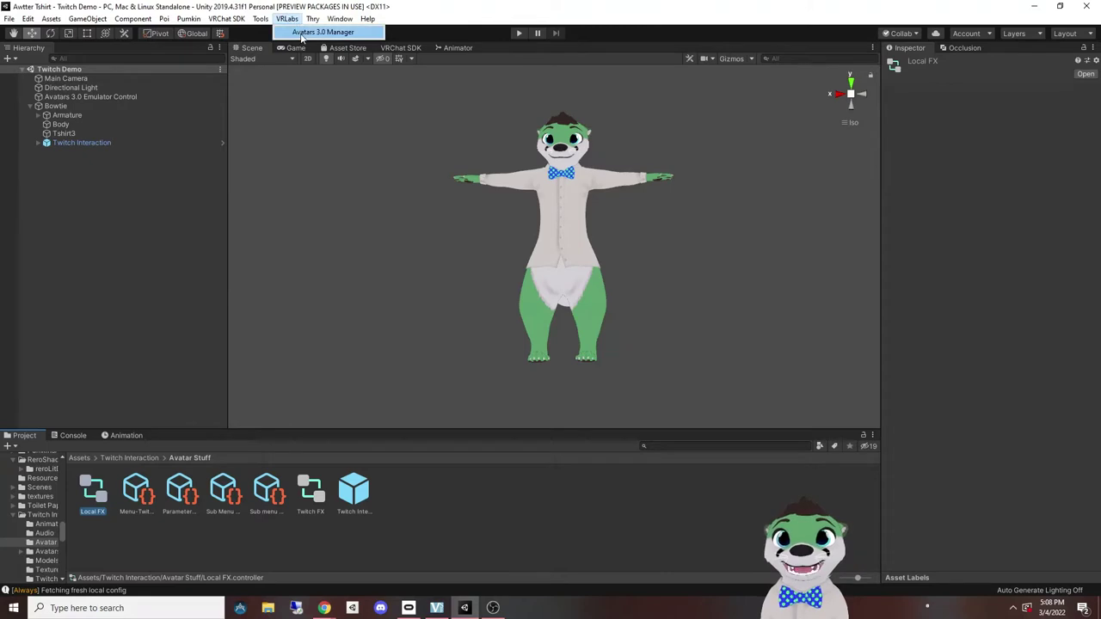
pyautogui.click(303, 33)
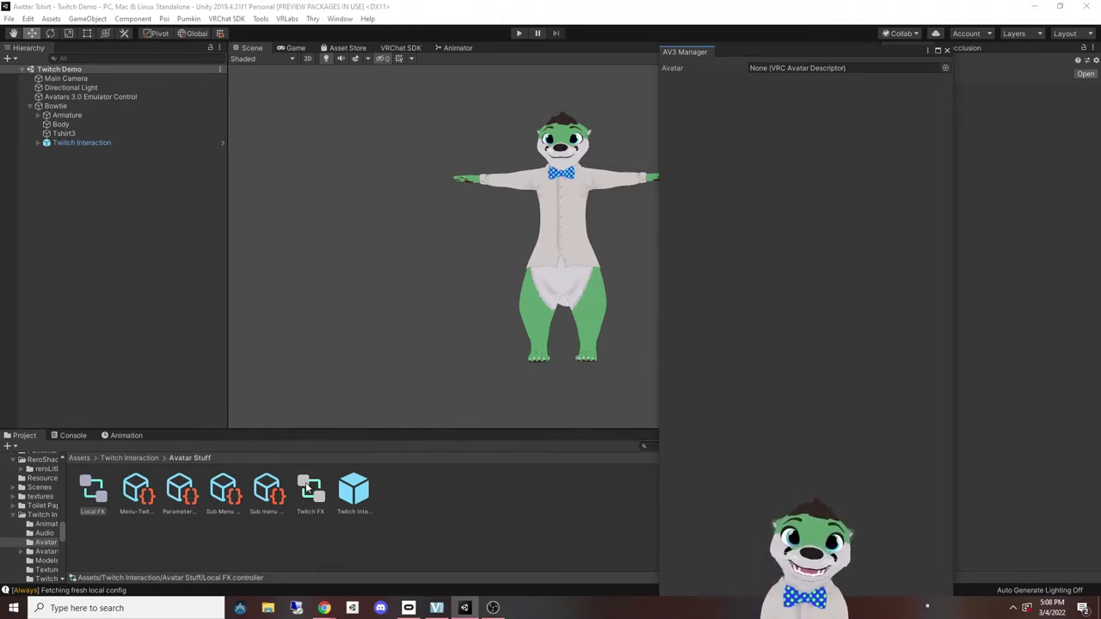
pyautogui.click(307, 488)
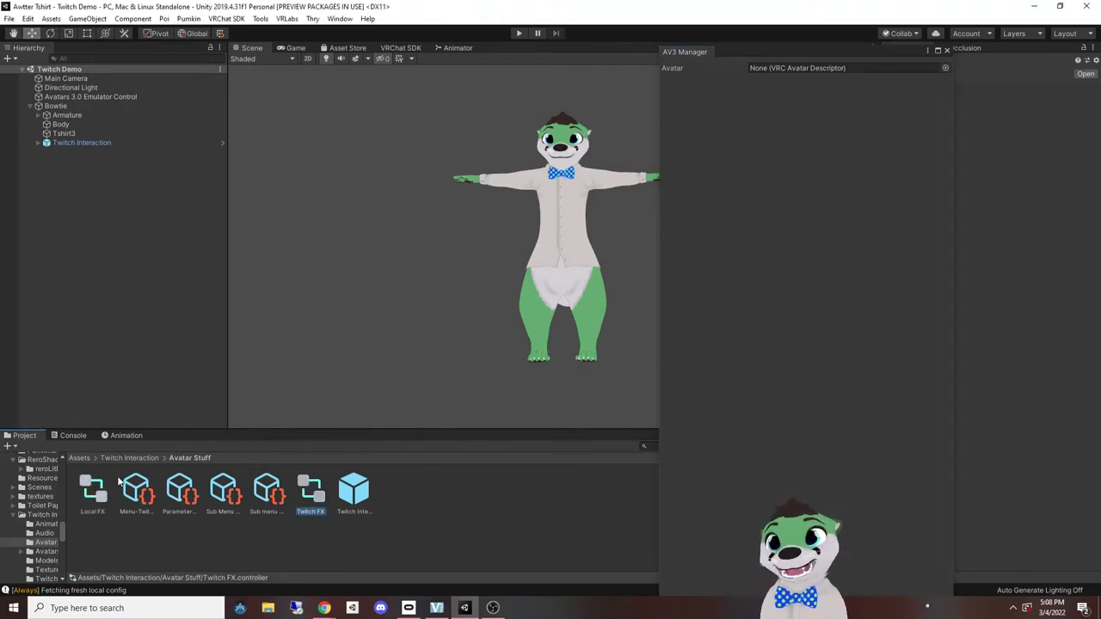
pyautogui.click(96, 499)
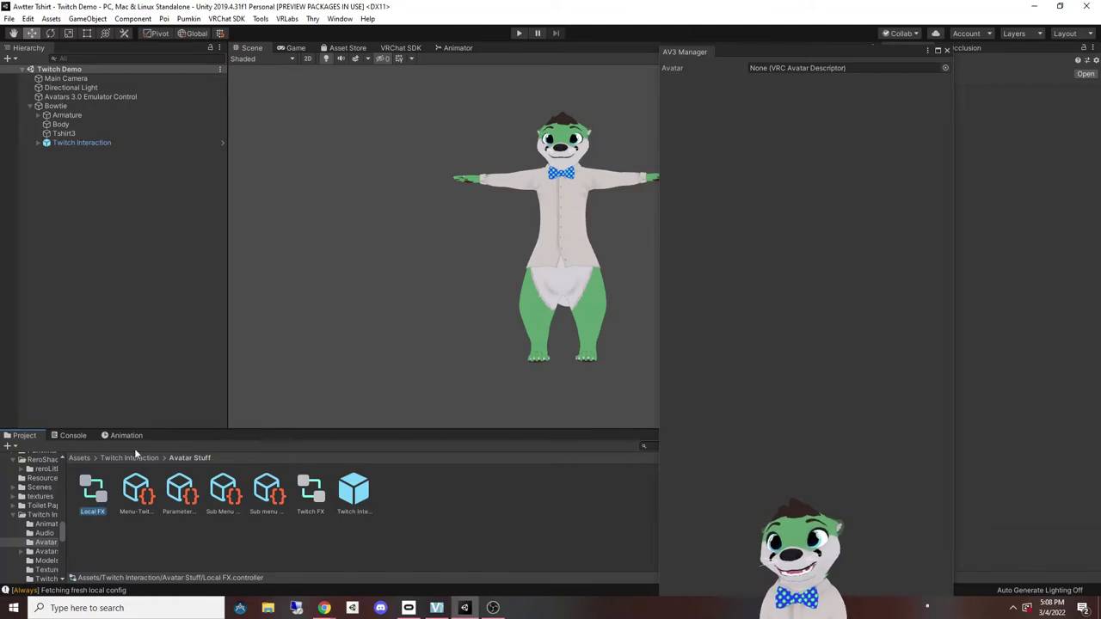
pyautogui.click(946, 50)
# Step: Read the Twitch Interaction Install Guide and browse into the TwitchBot folder
pyautogui.click(129, 457)
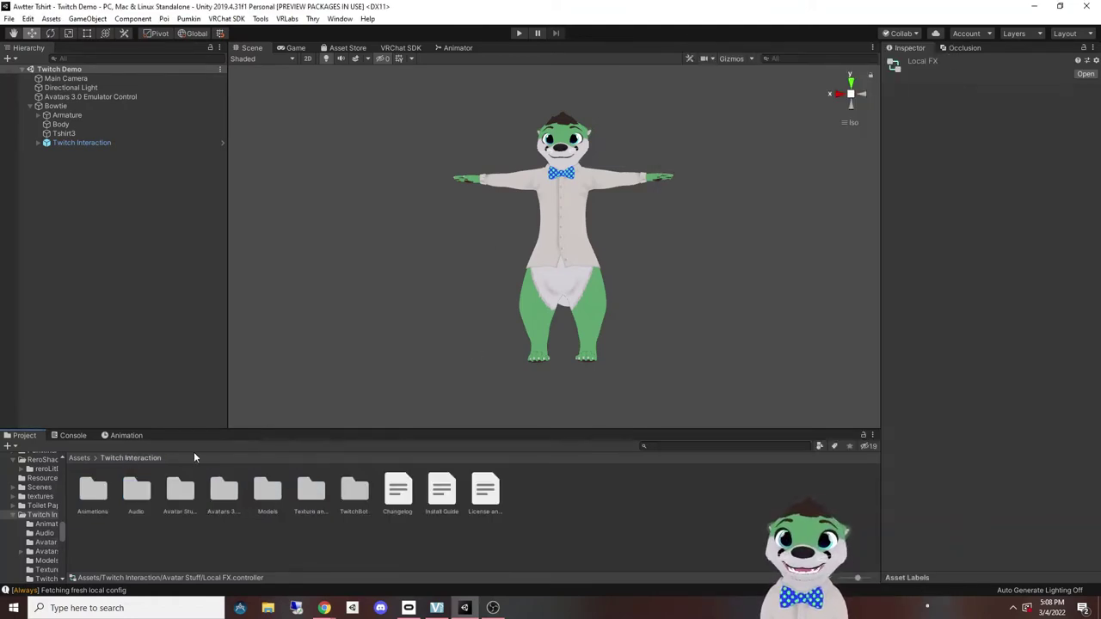
pyautogui.click(441, 490)
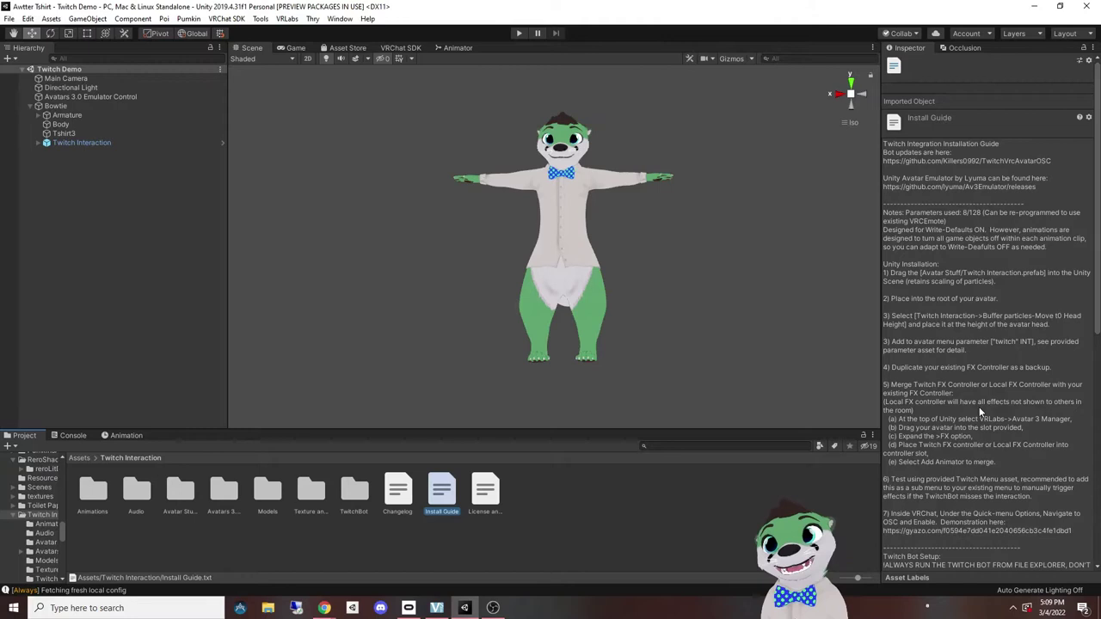
pyautogui.doubleClick(353, 492)
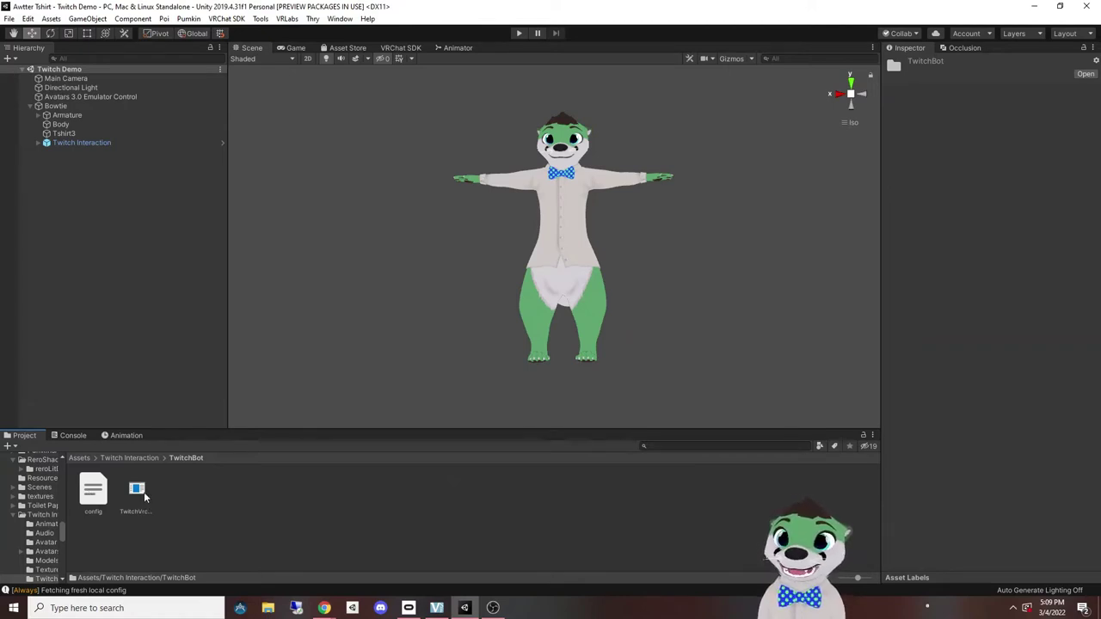
pyautogui.rightClick(137, 492)
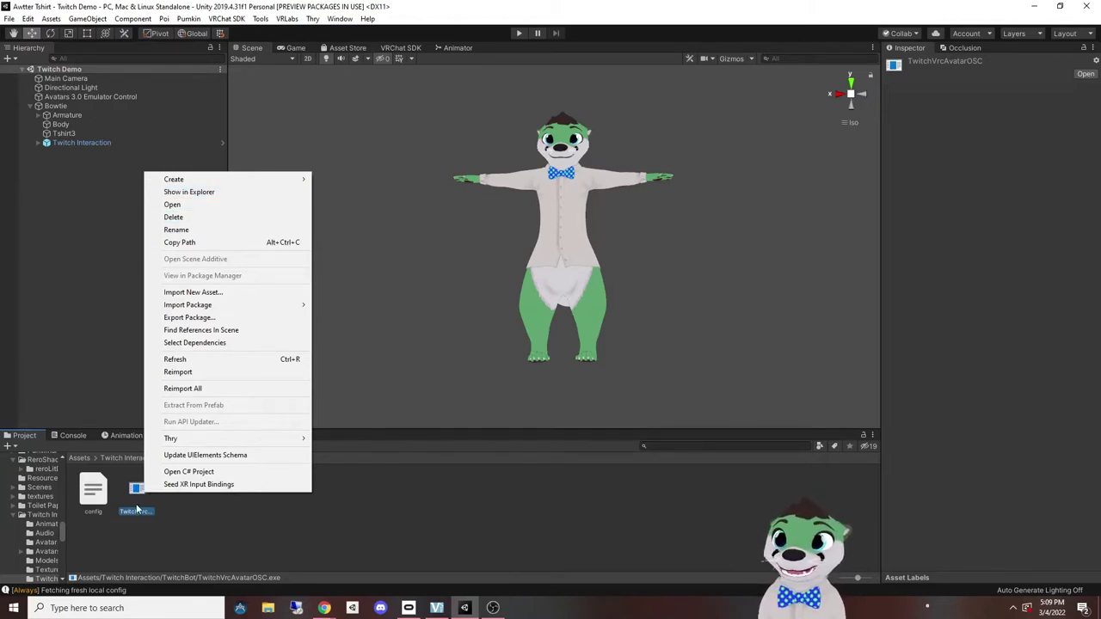
pyautogui.click(201, 545)
# Step: Open config.json and select the TwitchOAuth 'paste token here' placeholder
pyautogui.doubleClick(91, 490)
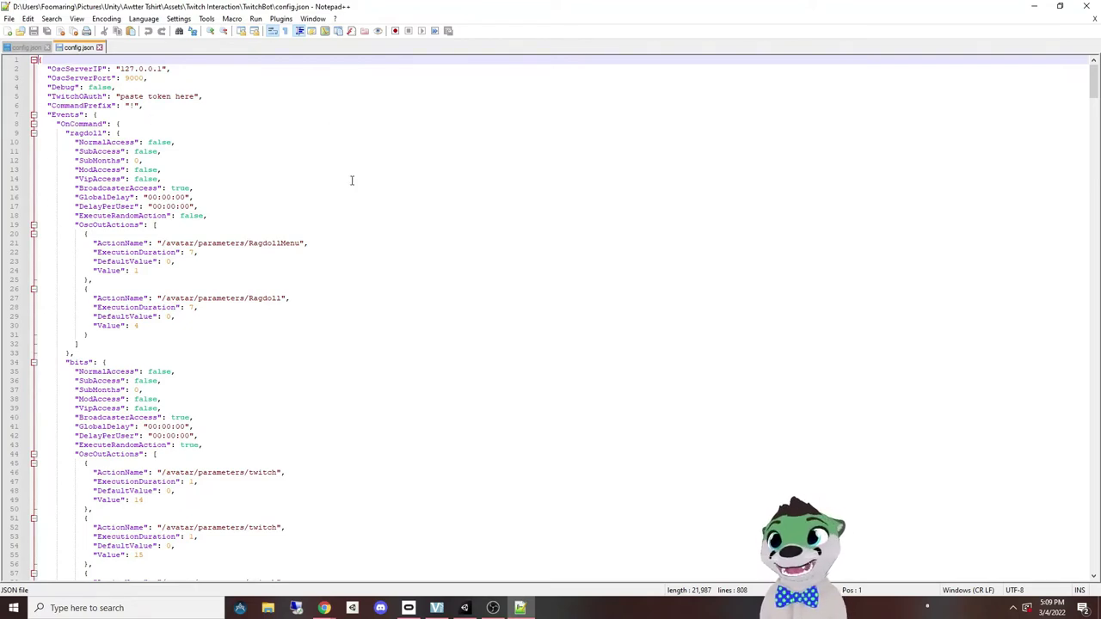
pyautogui.click(258, 135)
pyautogui.scroll(-5, 258, 138)
pyautogui.scroll(5, 278, 175)
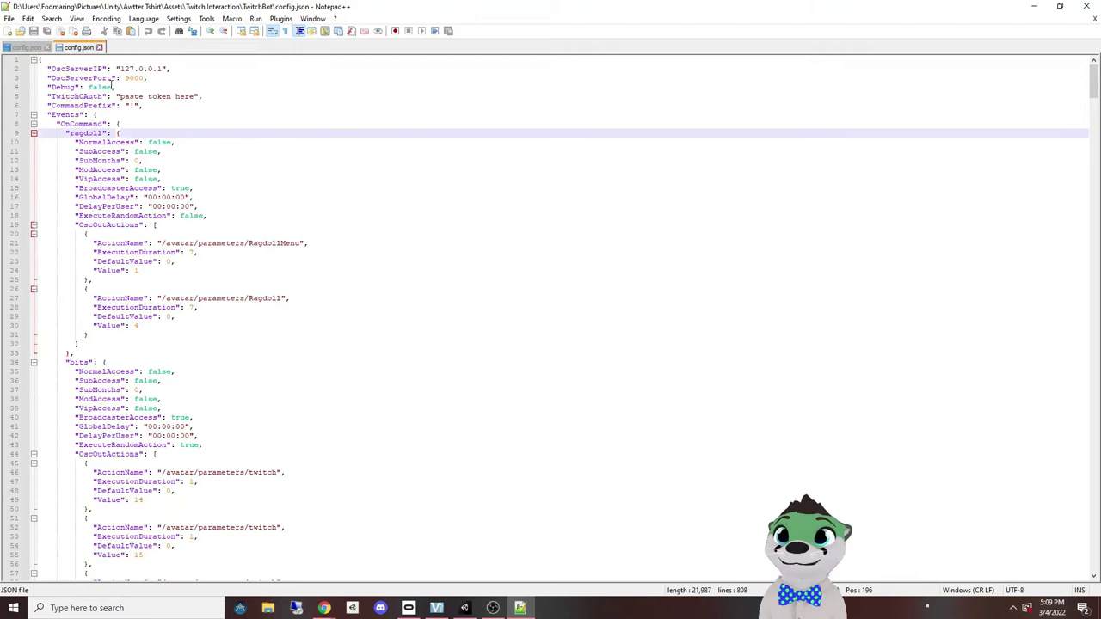
pyautogui.moveTo(118, 96); pyautogui.dragTo(191, 98)
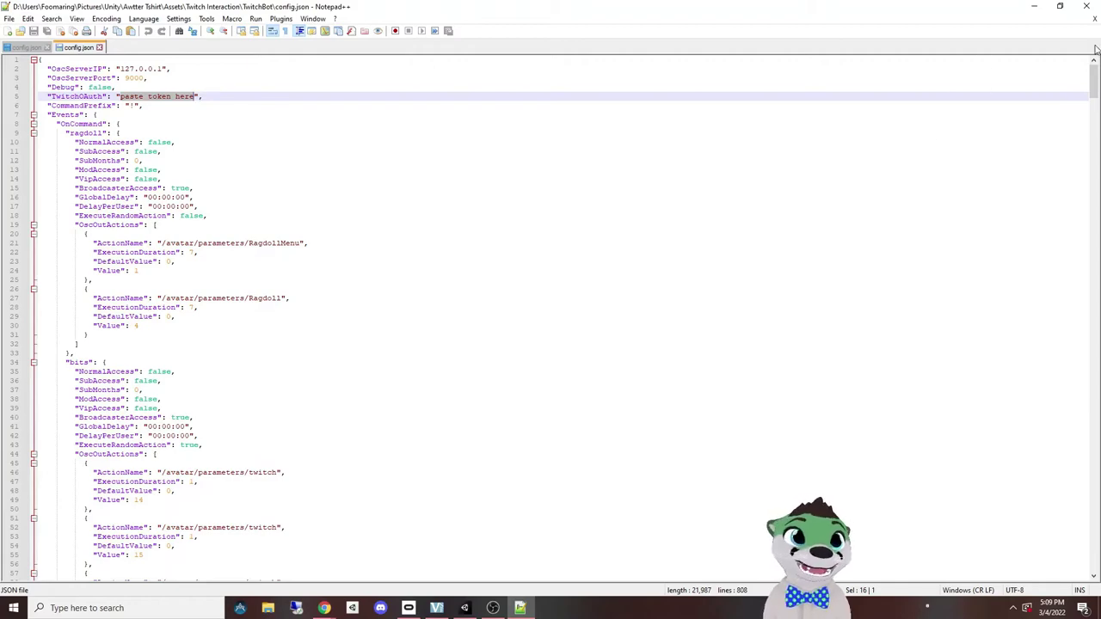
# Step: Close Notepad++ and run TwitchVrcAvatarOSC.exe from File Explorer via Show in Explorer
pyautogui.click(1086, 7)
pyautogui.click(138, 496)
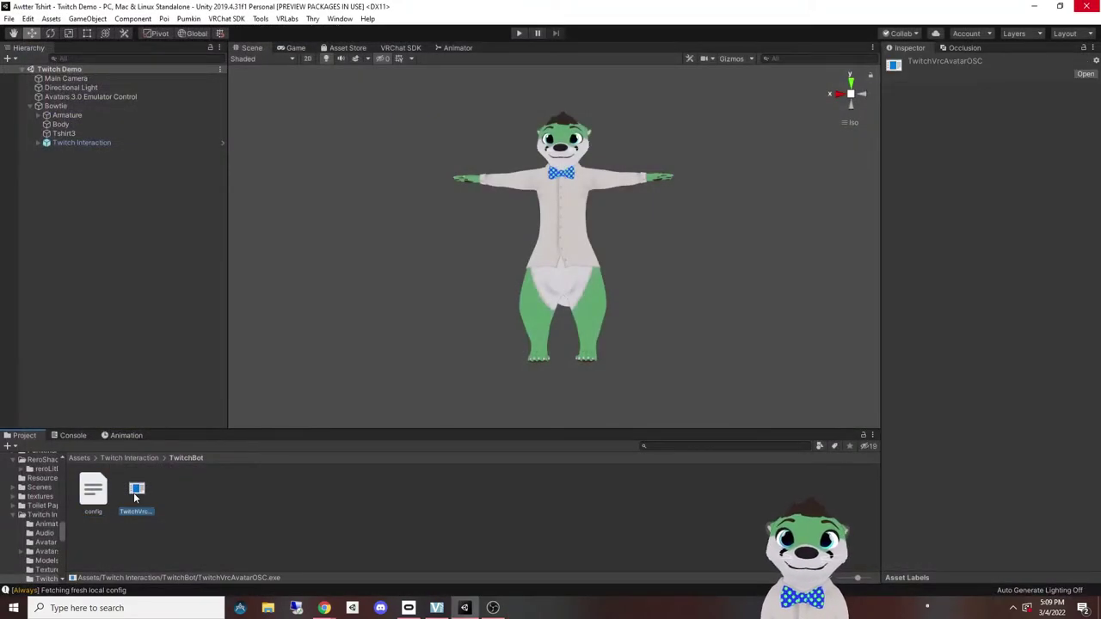
pyautogui.rightClick(137, 496)
pyautogui.click(188, 191)
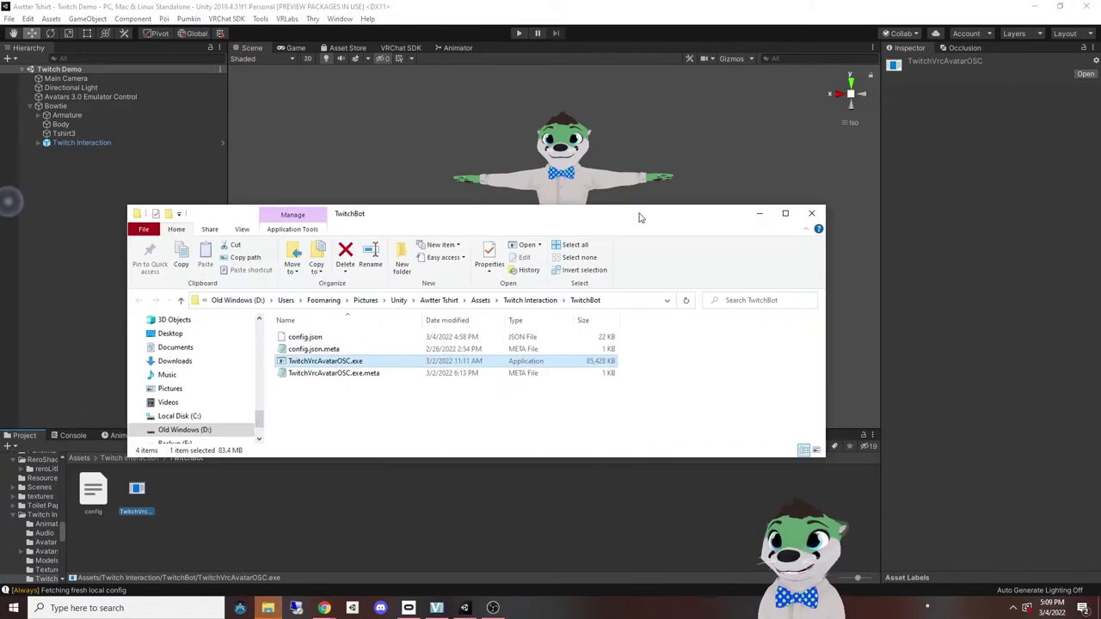
pyautogui.doubleClick(412, 320)
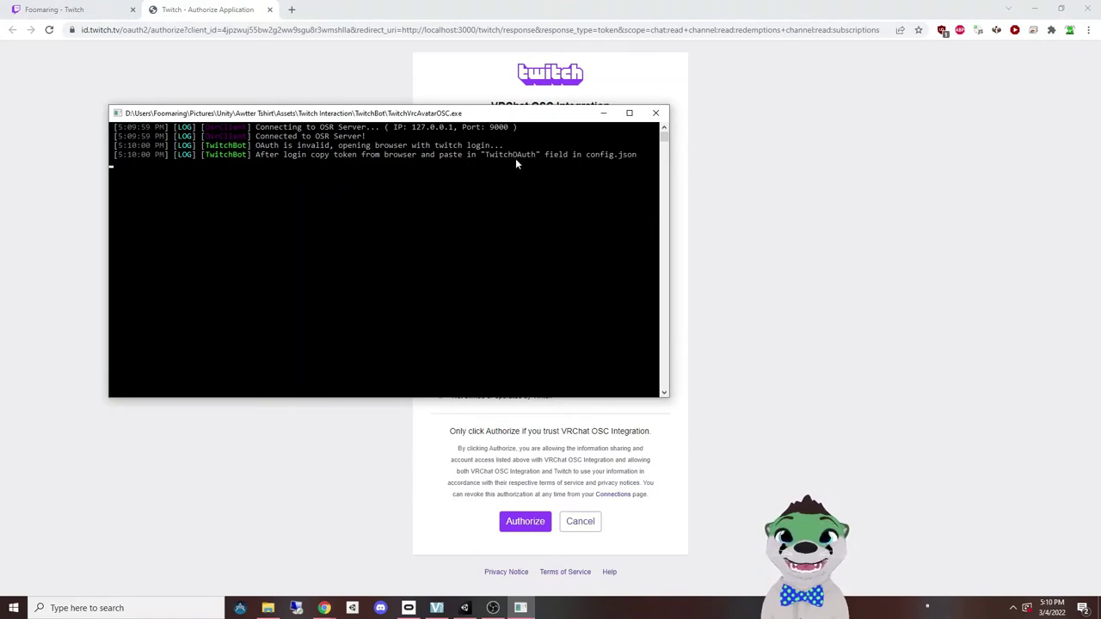
# Step: Authorize VRChat OSC Integration on Twitch and select the generated access token
pyautogui.click(603, 113)
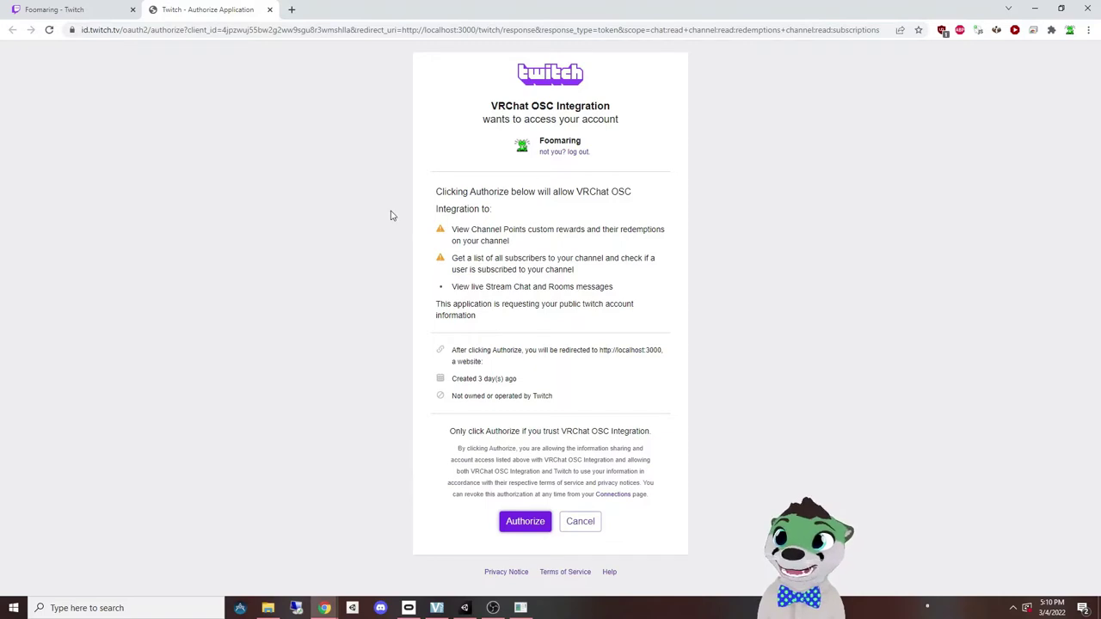
pyautogui.click(512, 526)
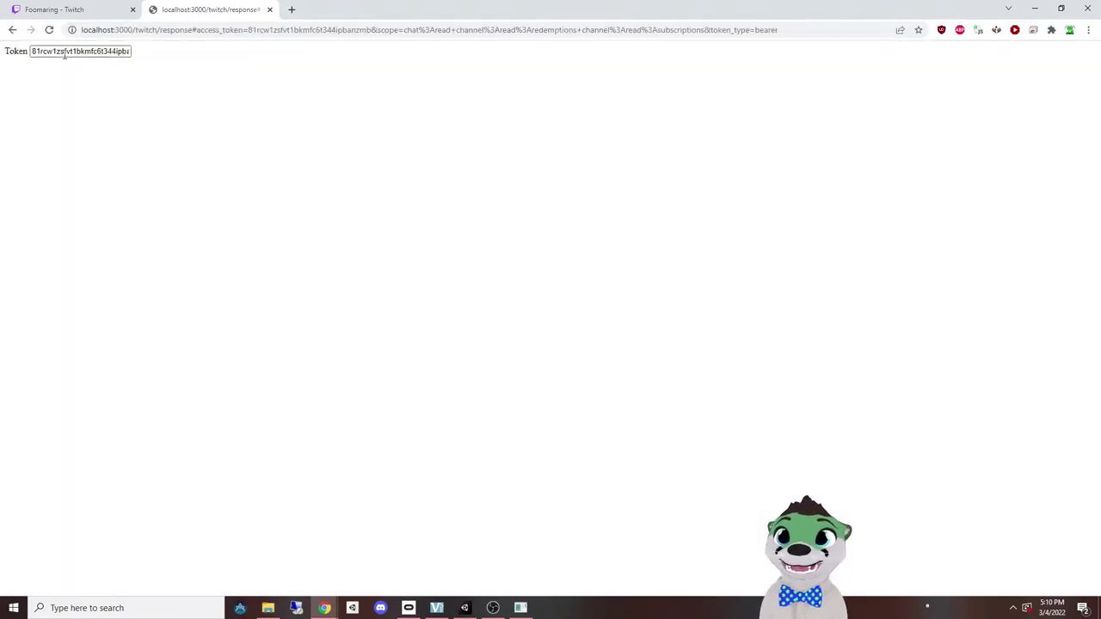
pyautogui.click(58, 52)
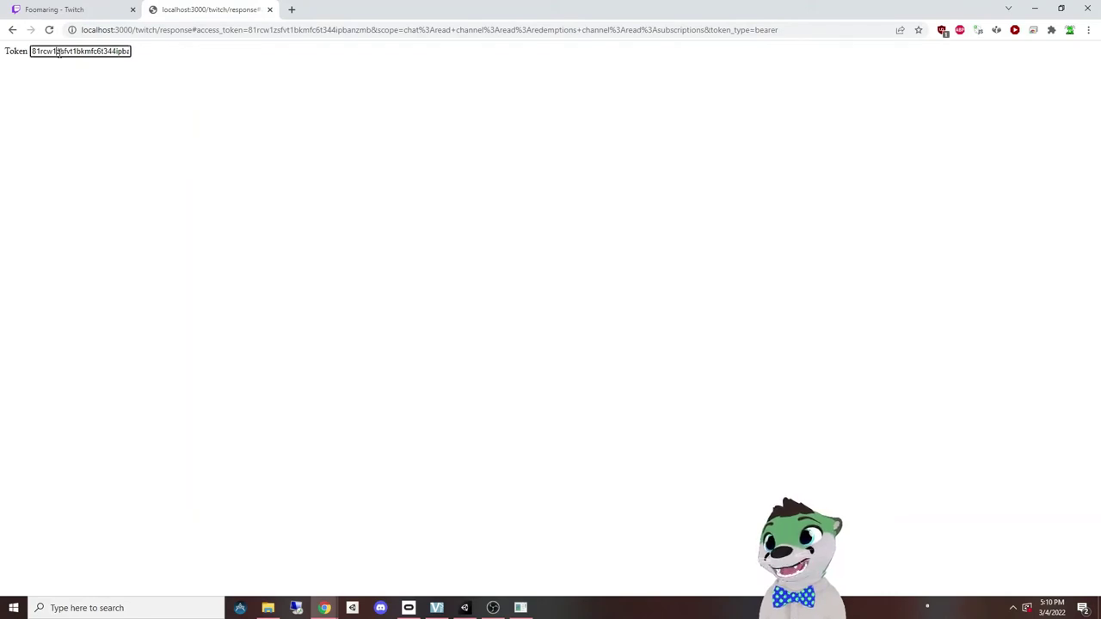
pyautogui.doubleClick(58, 52)
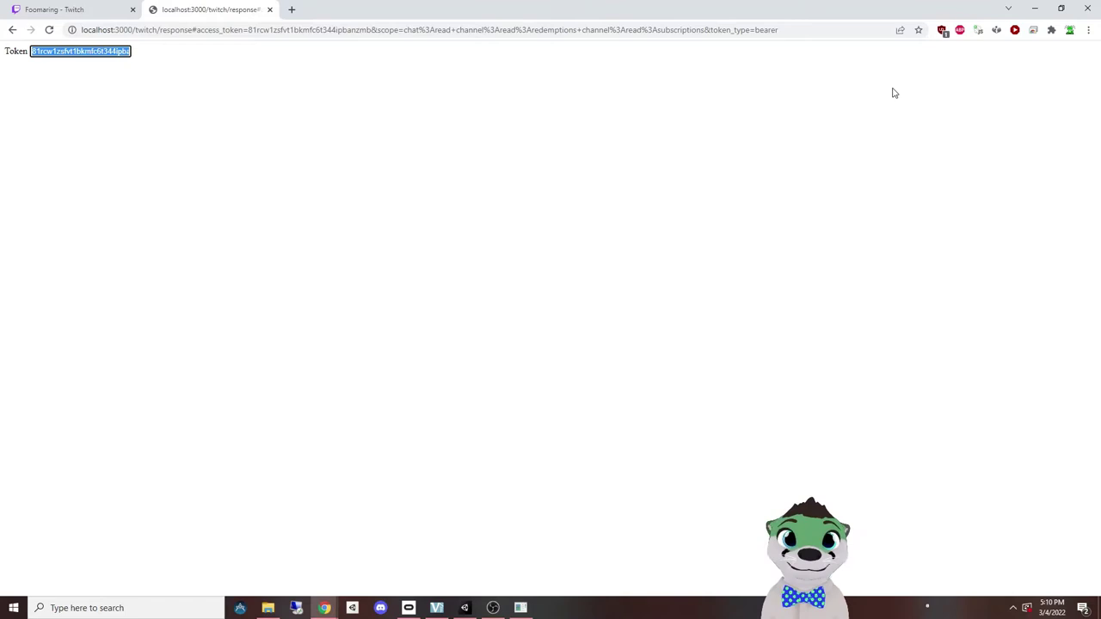
# Step: Reopen config.json in Notepad++ from Unity and close the bot console
pyautogui.click(464, 608)
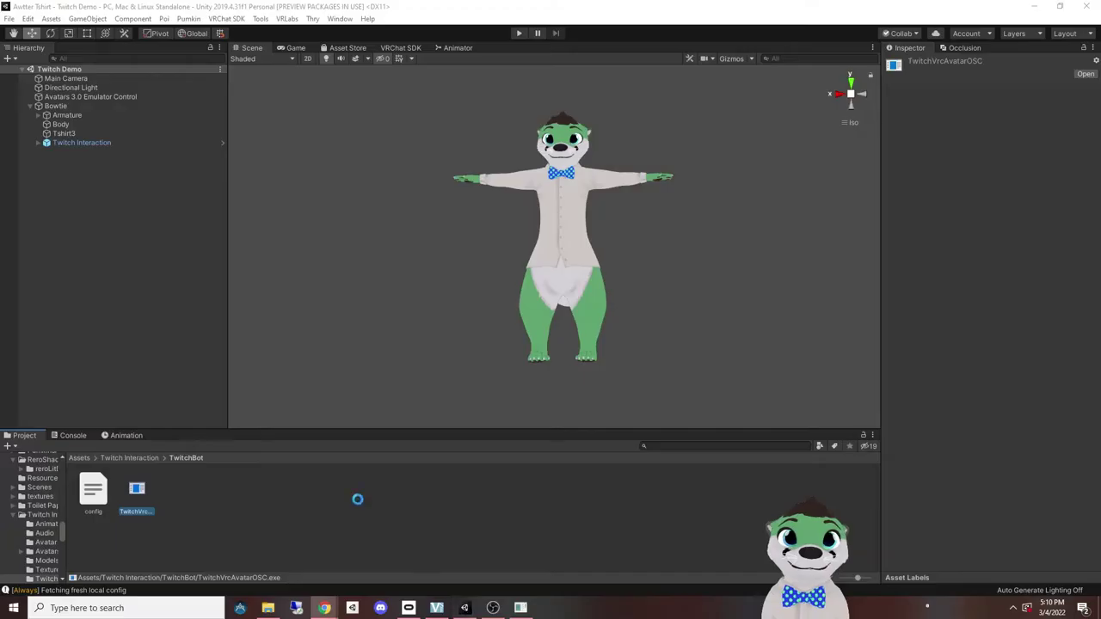
pyautogui.click(86, 497)
pyautogui.doubleClick(86, 497)
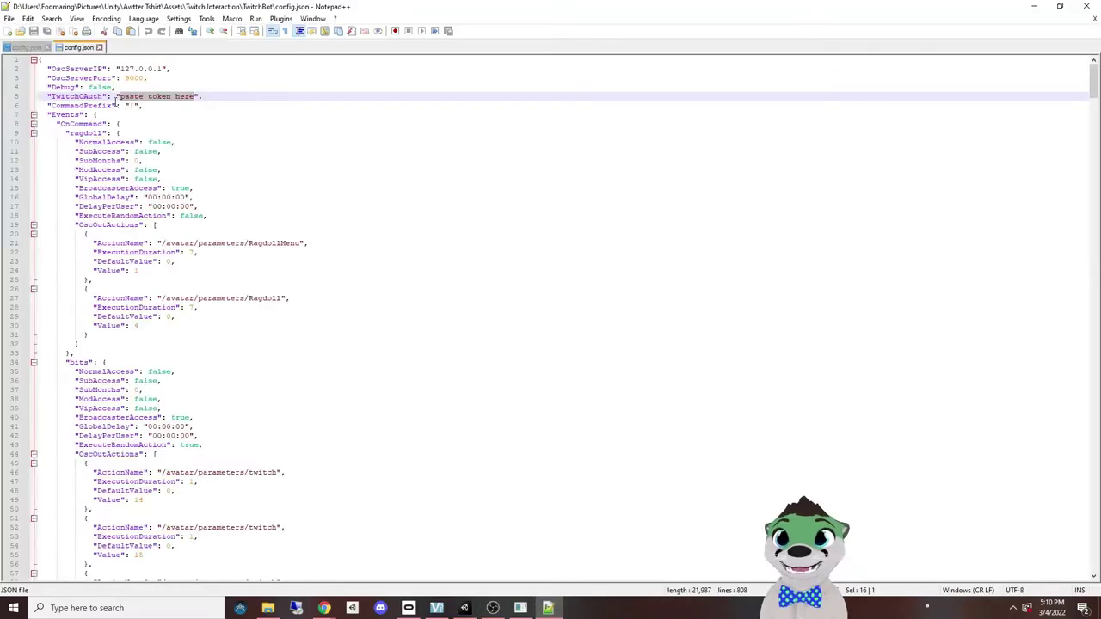
pyautogui.click(520, 608)
pyautogui.click(655, 113)
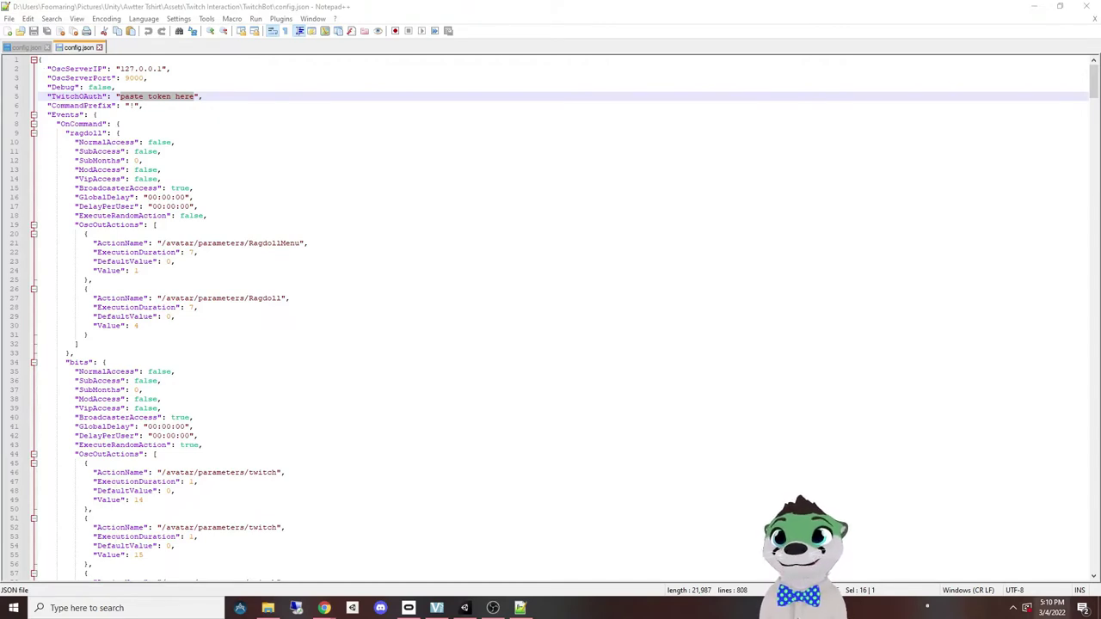
# Step: Overwrite the TwitchOAuth placeholder with a sample token, then erase it
pyautogui.click(170, 96)
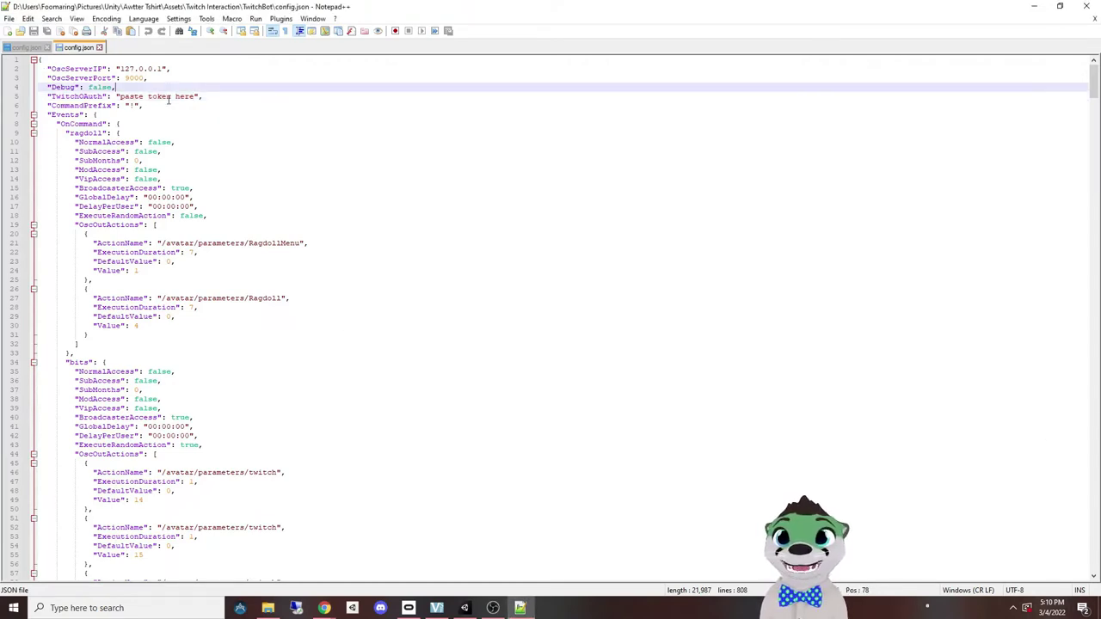
pyautogui.hotkey('shift', 'Left')
pyautogui.hotkey('shift', 'Left')
pyautogui.hotkey('shift', 'Left')
pyautogui.hotkey('shift', 'Left')
pyautogui.hotkey('shift', 'Left')
pyautogui.hotkey('shift', 'Left')
pyautogui.hotkey('shift', 'Left')
pyautogui.hotkey('shift', 'Left')
pyautogui.hotkey('shift', 'Left')
pyautogui.hotkey('shift', 'Left')
pyautogui.hotkey('shift', 'Left')
pyautogui.hotkey('shift', 'Left')
pyautogui.hotkey('shift', 'Left')
pyautogui.hotkey('shift', 'Left')
pyautogui.hotkey('shift', 'Left')
pyautogui.hotkey('shift', 'Left')
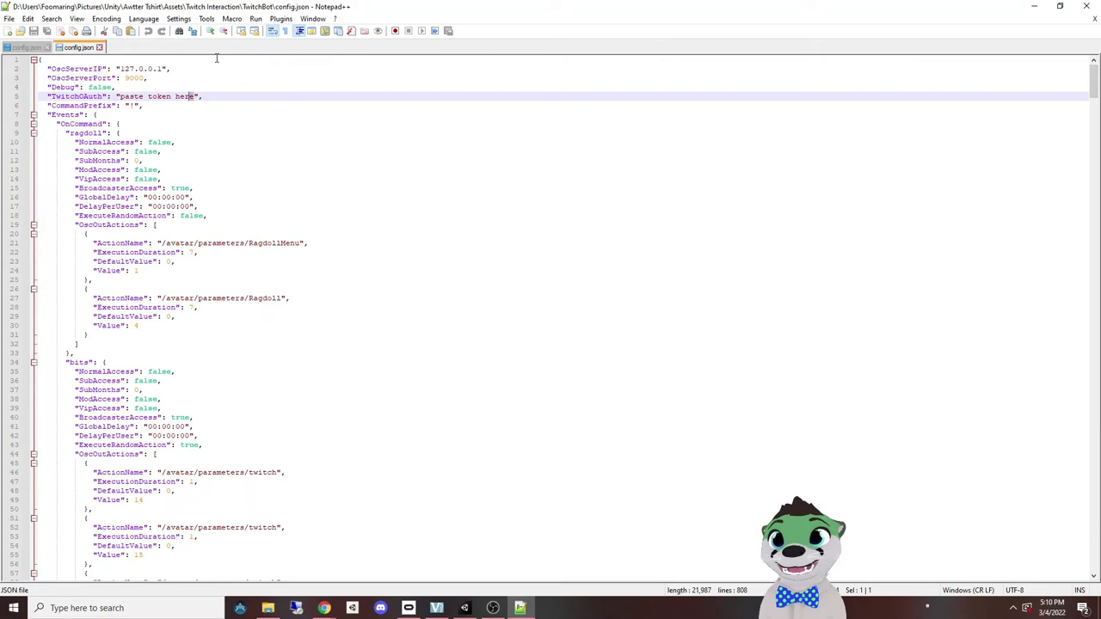
pyautogui.write('asdf09240920if03')
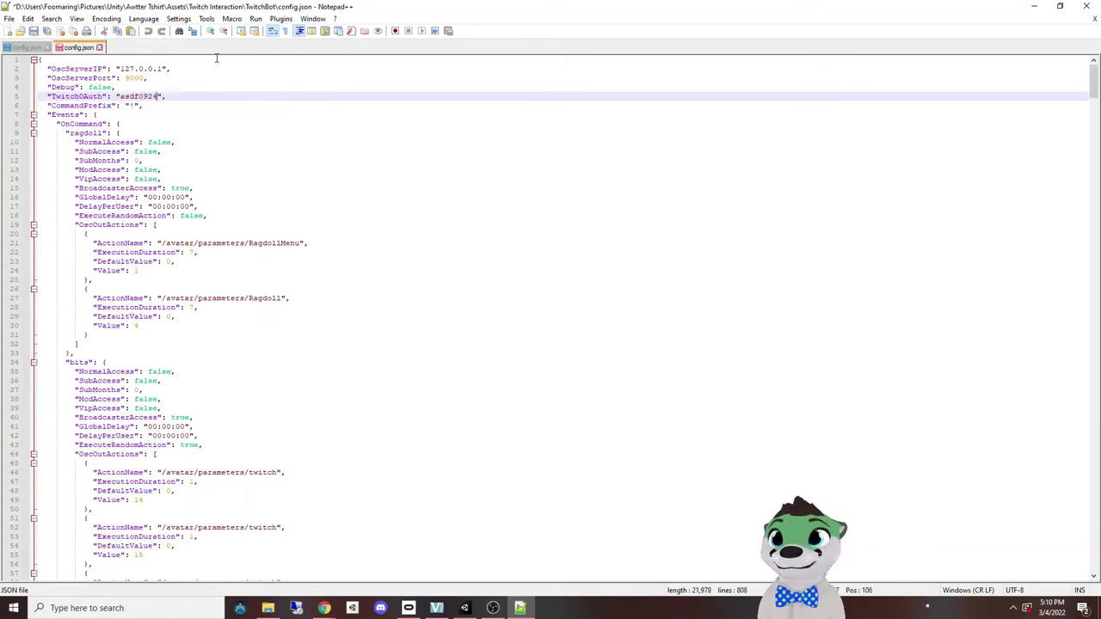
pyautogui.press('BackSpace')
pyautogui.press('BackSpace')
pyautogui.press('BackSpace')
pyautogui.press('BackSpace')
pyautogui.press('BackSpace')
pyautogui.press('BackSpace')
pyautogui.press('BackSpace')
pyautogui.press('BackSpace')
pyautogui.press('BackSpace')
pyautogui.press('BackSpace')
pyautogui.press('BackSpace')
pyautogui.press('BackSpace')
pyautogui.press('BackSpace')
pyautogui.press('BackSpace')
pyautogui.press('BackSpace')
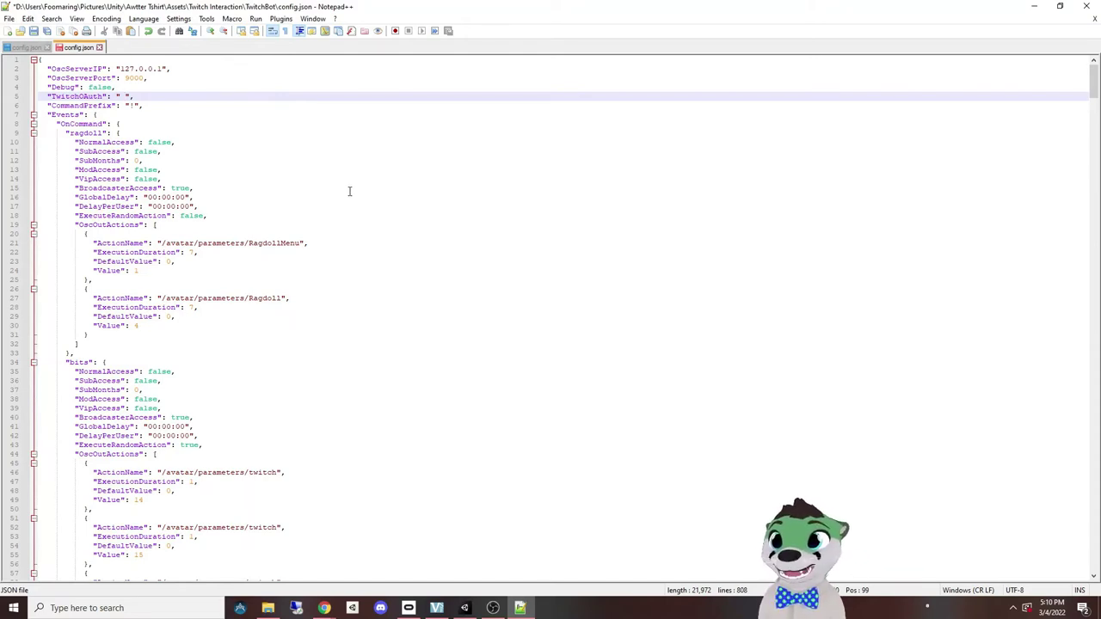
# Step: Review CommandPrefix, GlobalDelay, access permissions and ExecuteRandomAction in config.json
pyautogui.click(129, 105)
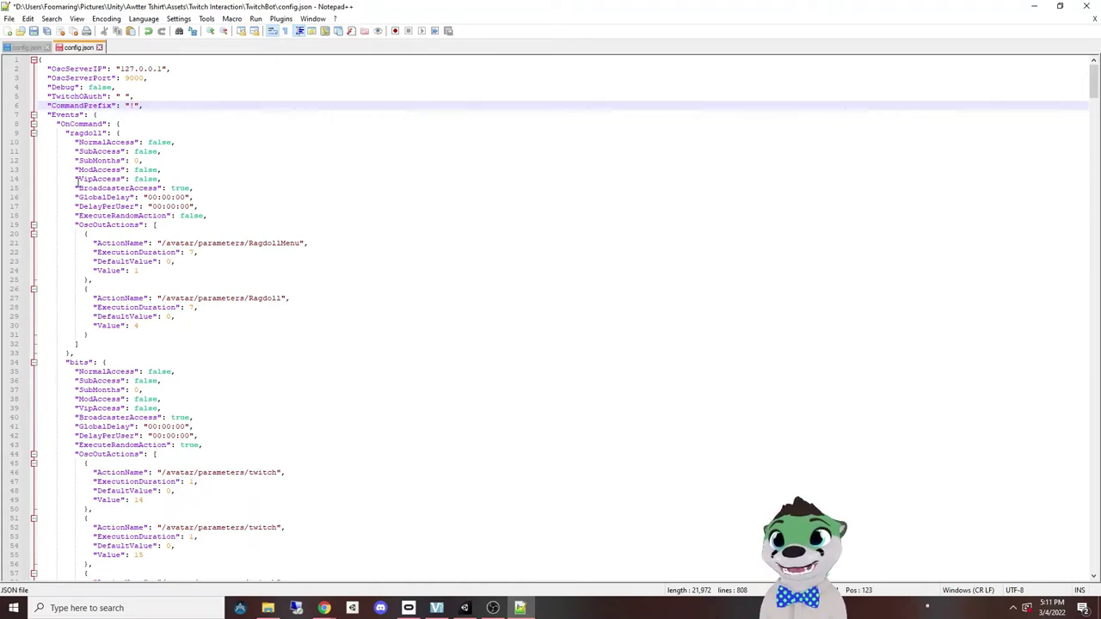
pyautogui.moveTo(75, 187); pyautogui.dragTo(190, 188)
pyautogui.click(158, 197)
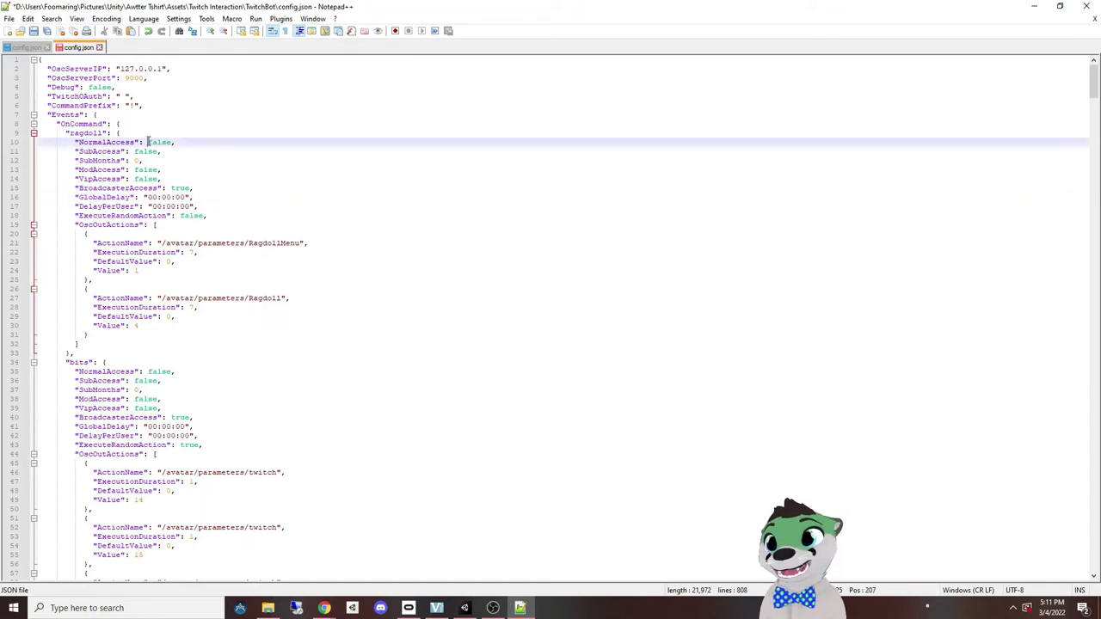
pyautogui.doubleClick(151, 142)
pyautogui.click(142, 153)
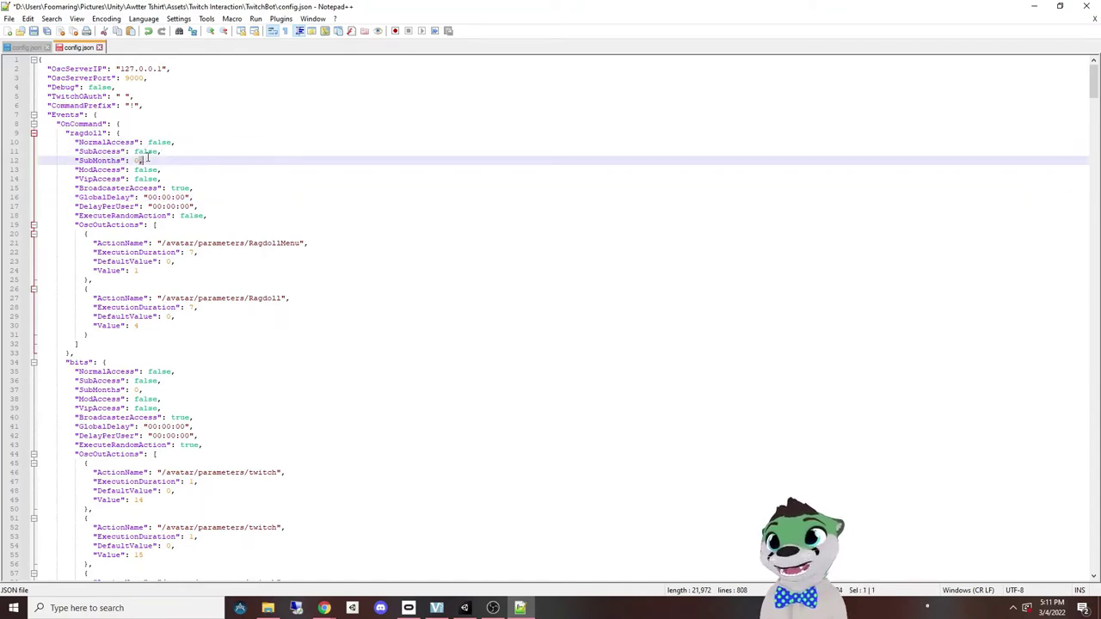
pyautogui.click(137, 169)
pyautogui.click(143, 179)
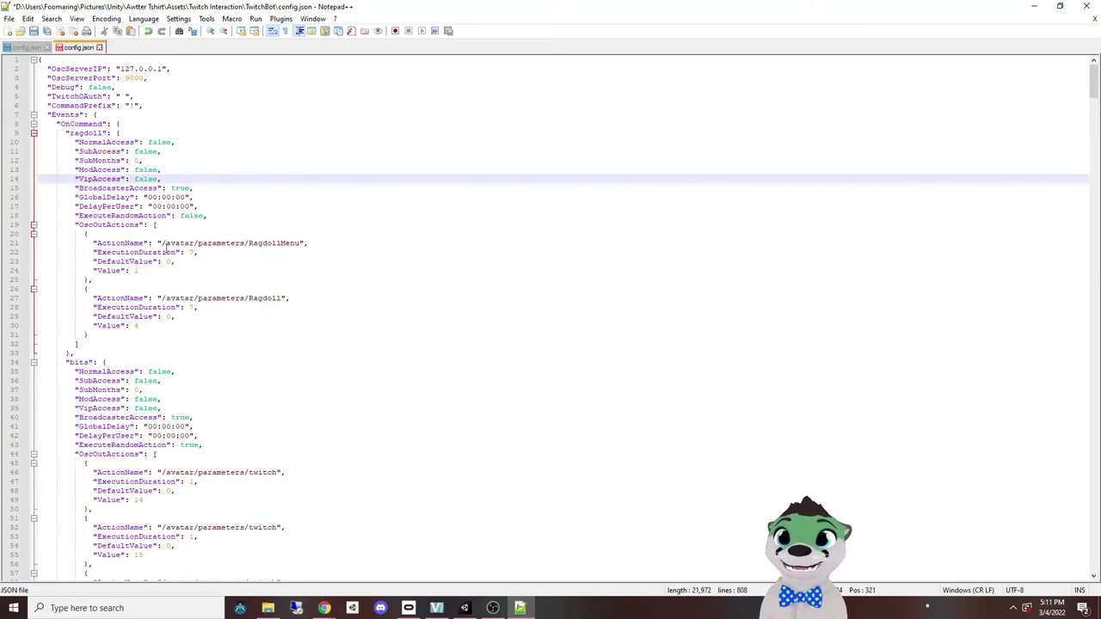
pyautogui.moveTo(79, 215); pyautogui.dragTo(181, 216)
pyautogui.click(184, 217)
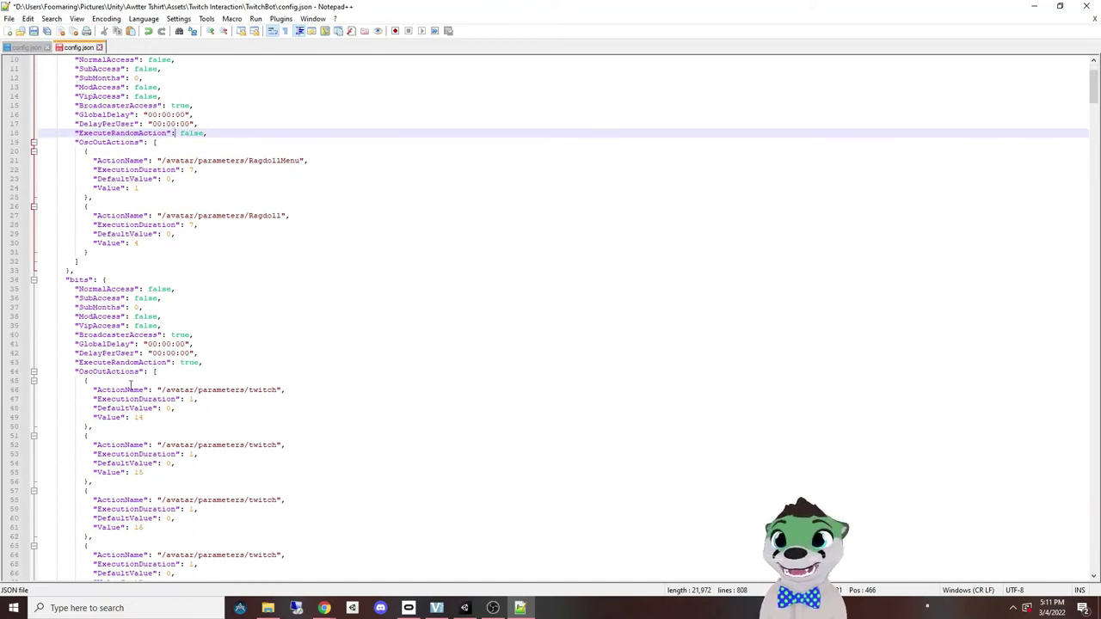
# Step: Set the RagdollMenu action's ExecutionDuration to 7 and Value to 1
pyautogui.scroll(-5, 192, 361)
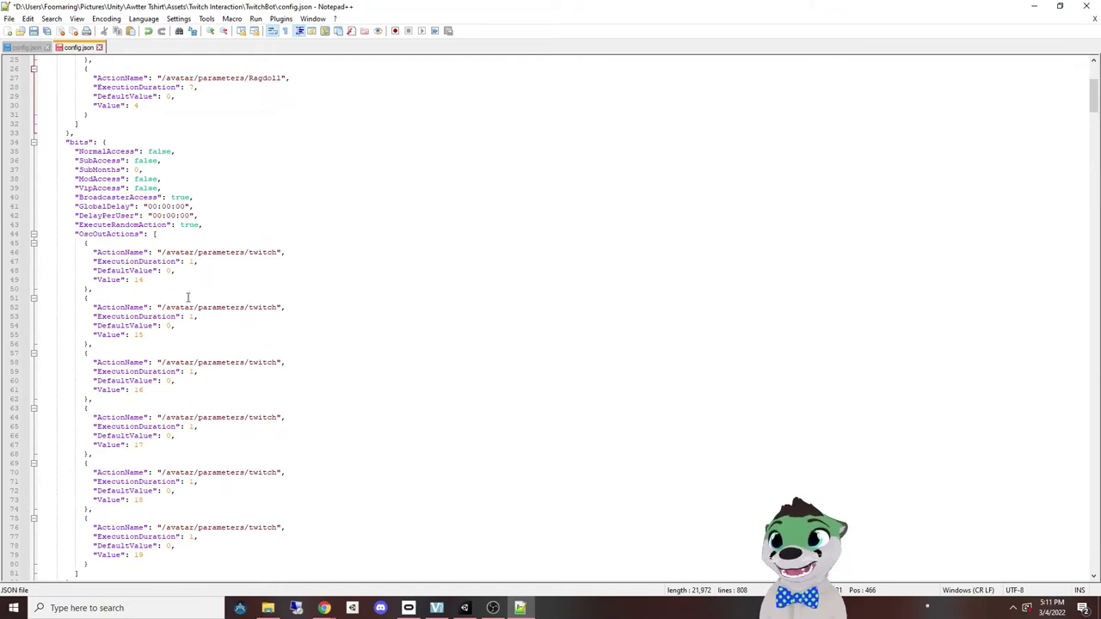
pyautogui.scroll(8, 150, 352)
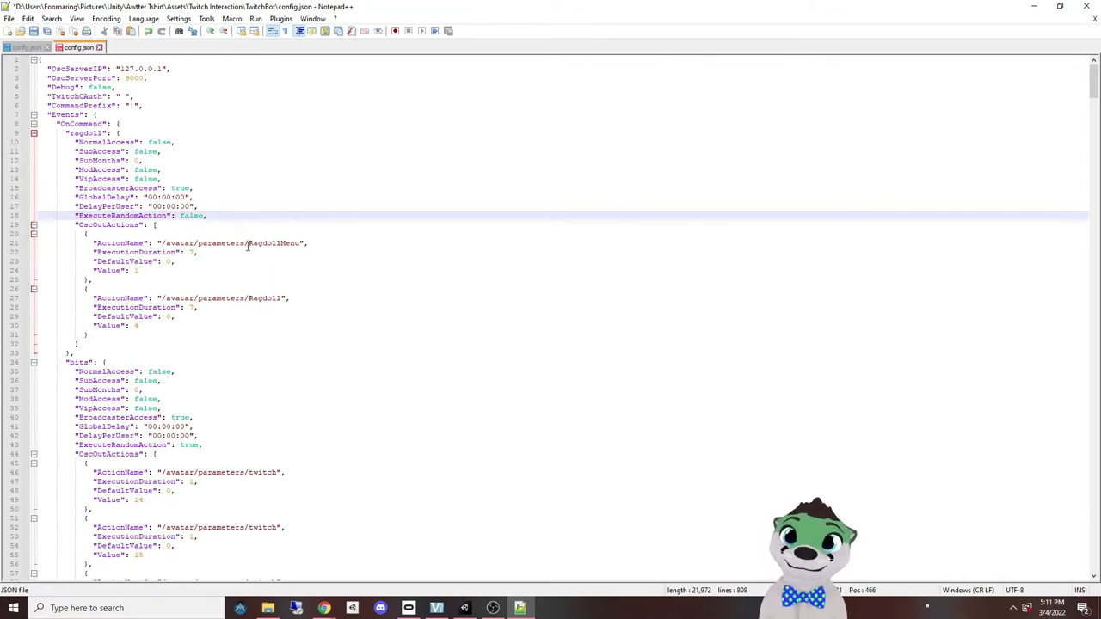
pyautogui.moveTo(251, 244); pyautogui.dragTo(298, 243)
pyautogui.click(286, 242)
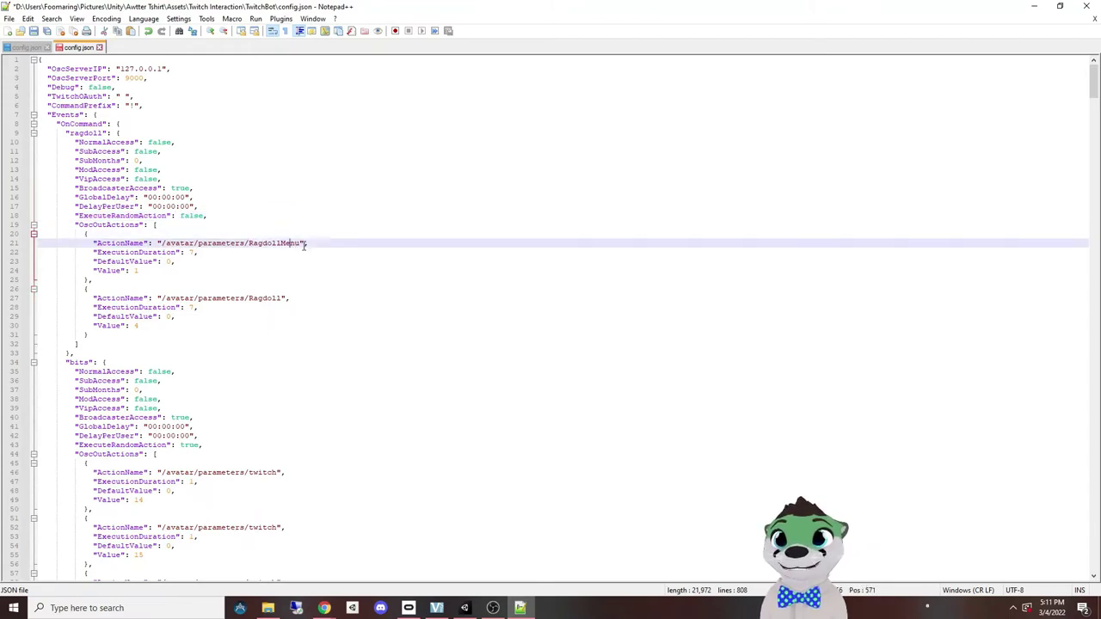
pyautogui.doubleClick(191, 252)
pyautogui.write('7')
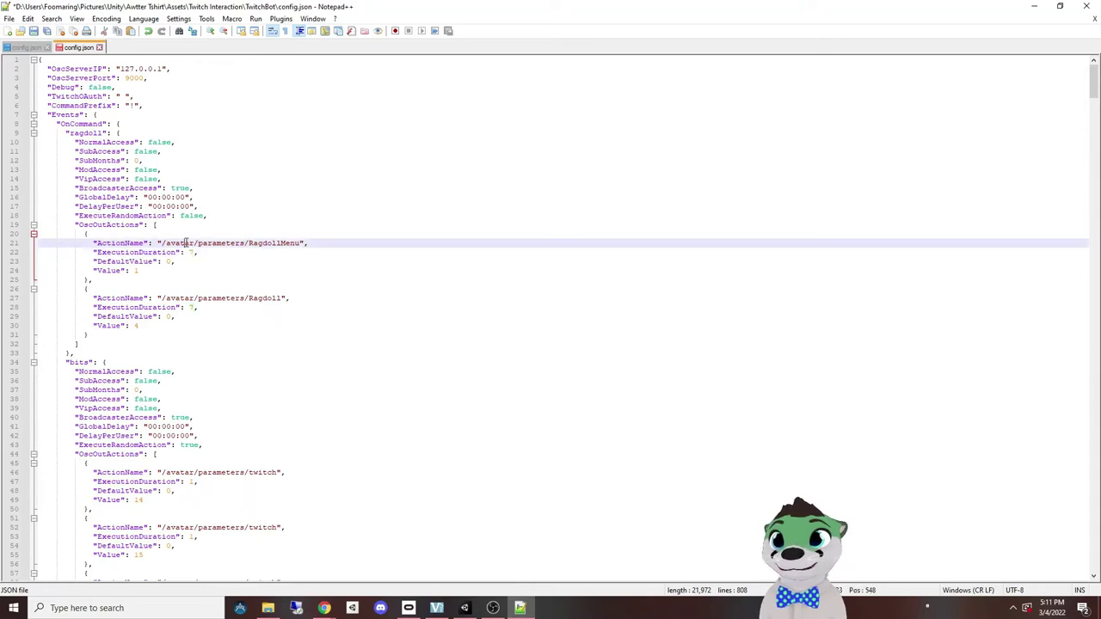
pyautogui.click(138, 271)
pyautogui.doubleClick(136, 270)
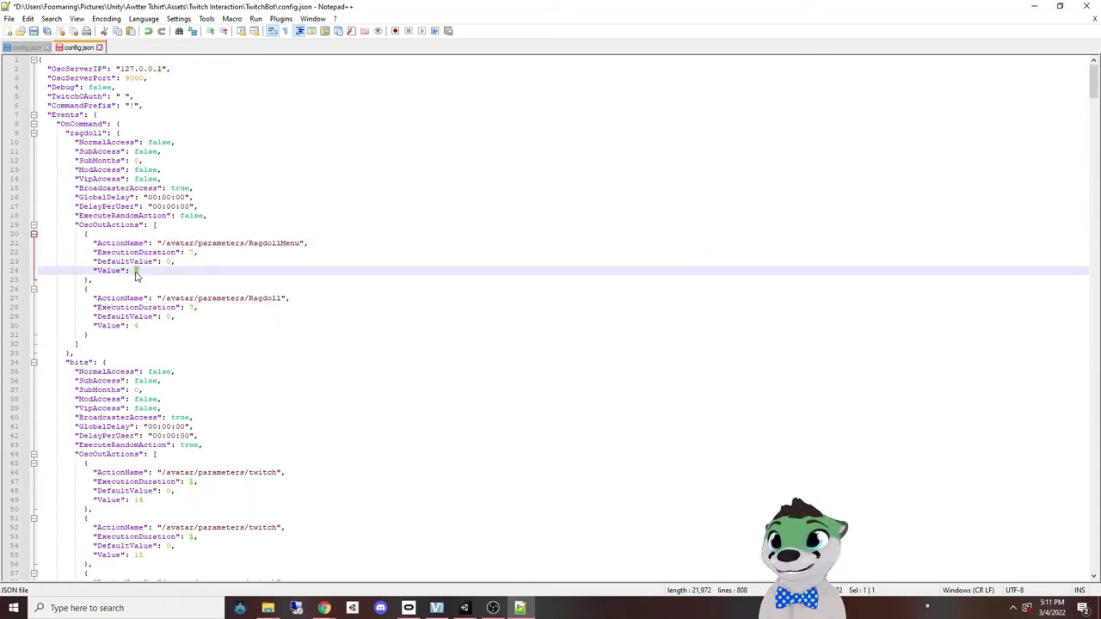
pyautogui.write('1')
pyautogui.click(166, 261)
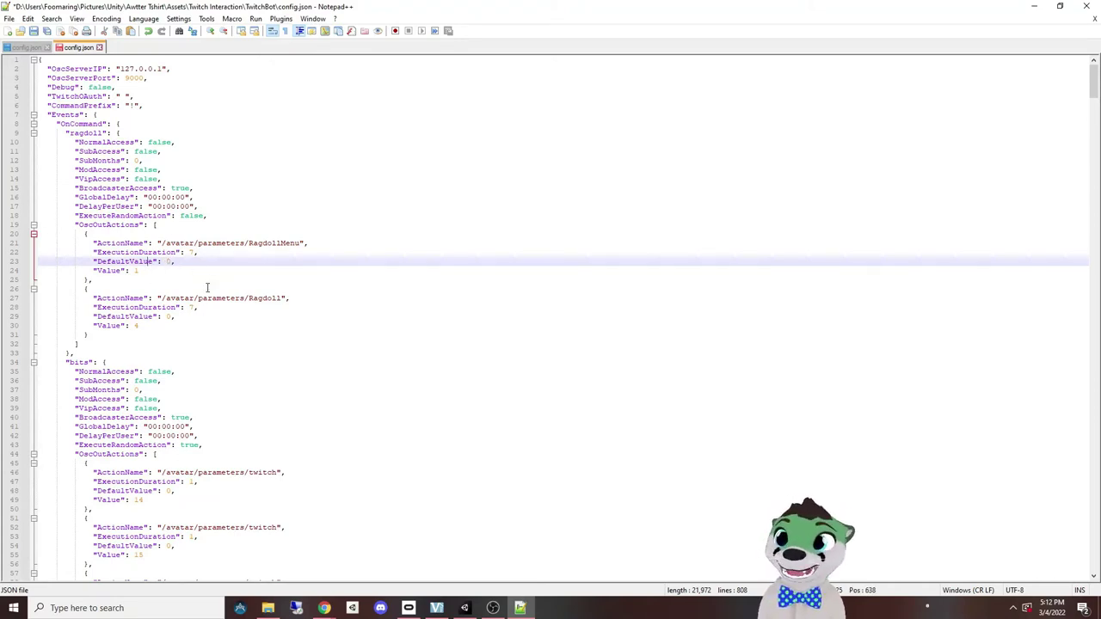
pyautogui.scroll(-10, 230, 283)
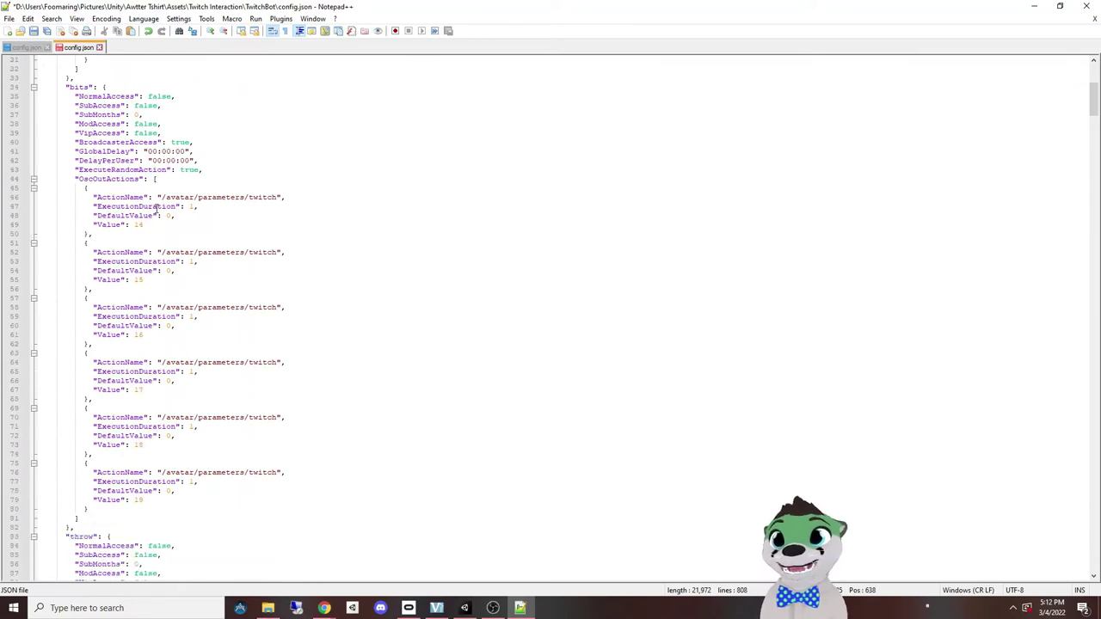
pyautogui.scroll(-20, 148, 281)
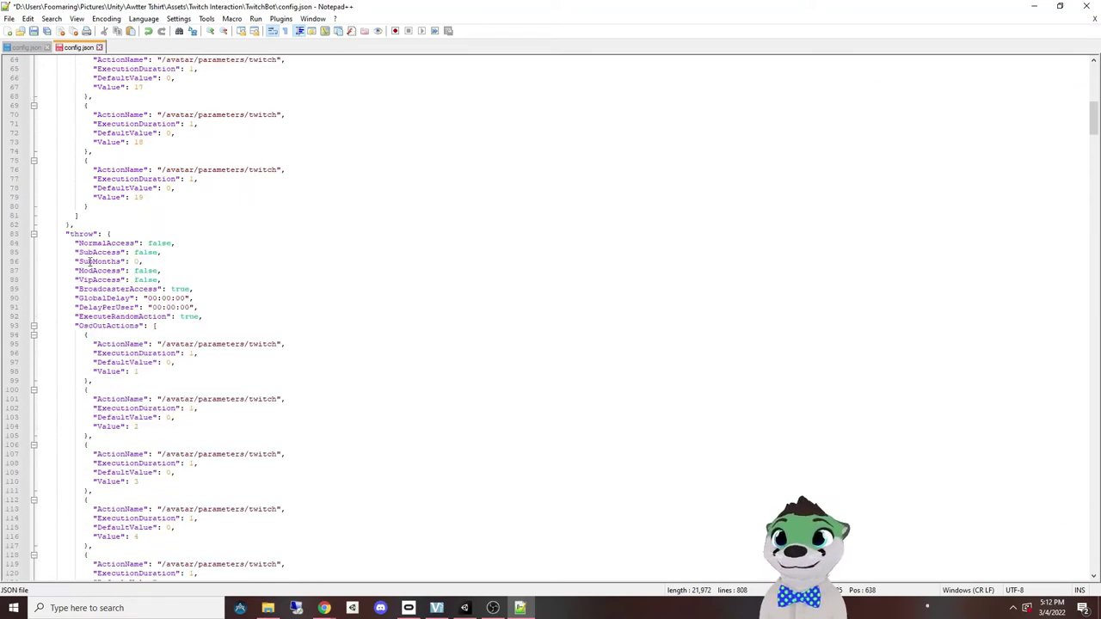
pyautogui.scroll(-20, 288, 367)
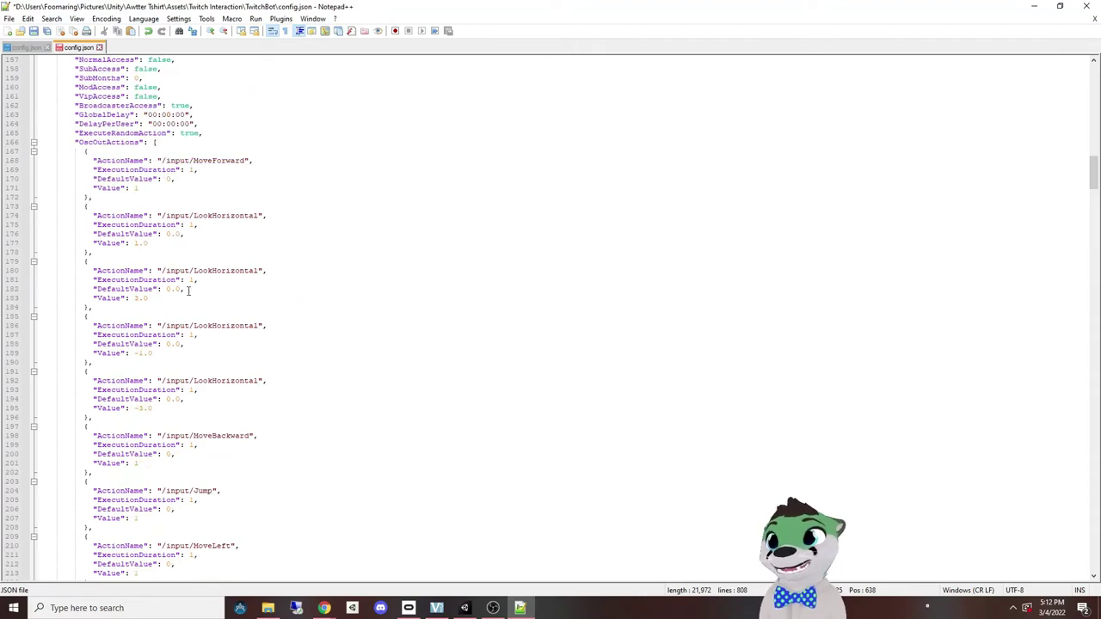
pyautogui.scroll(3, 188, 284)
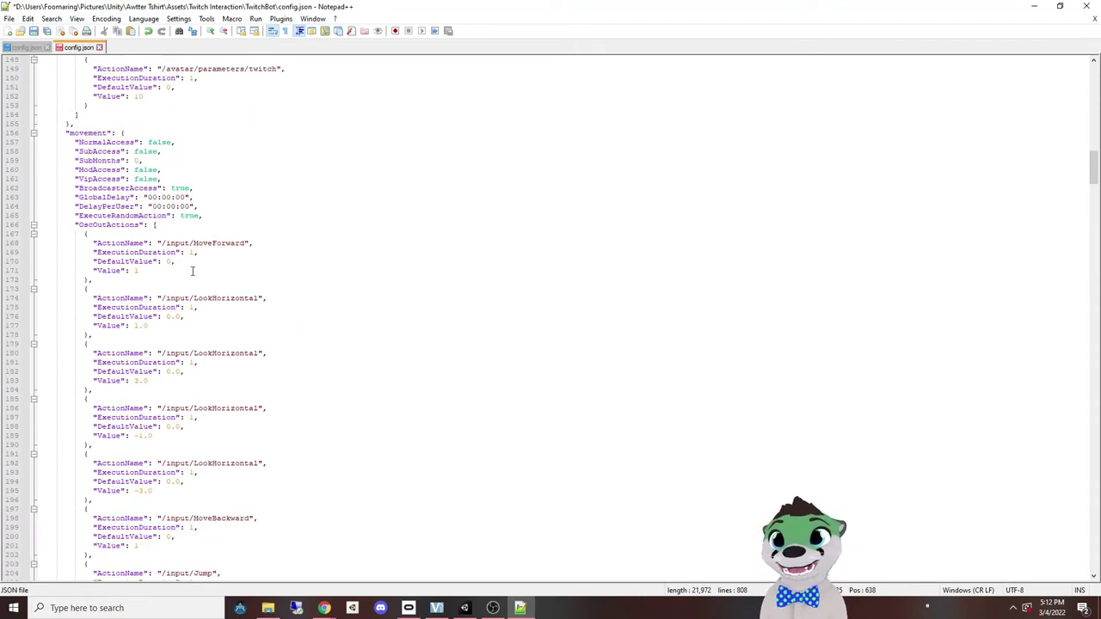
pyautogui.scroll(-4, 194, 271)
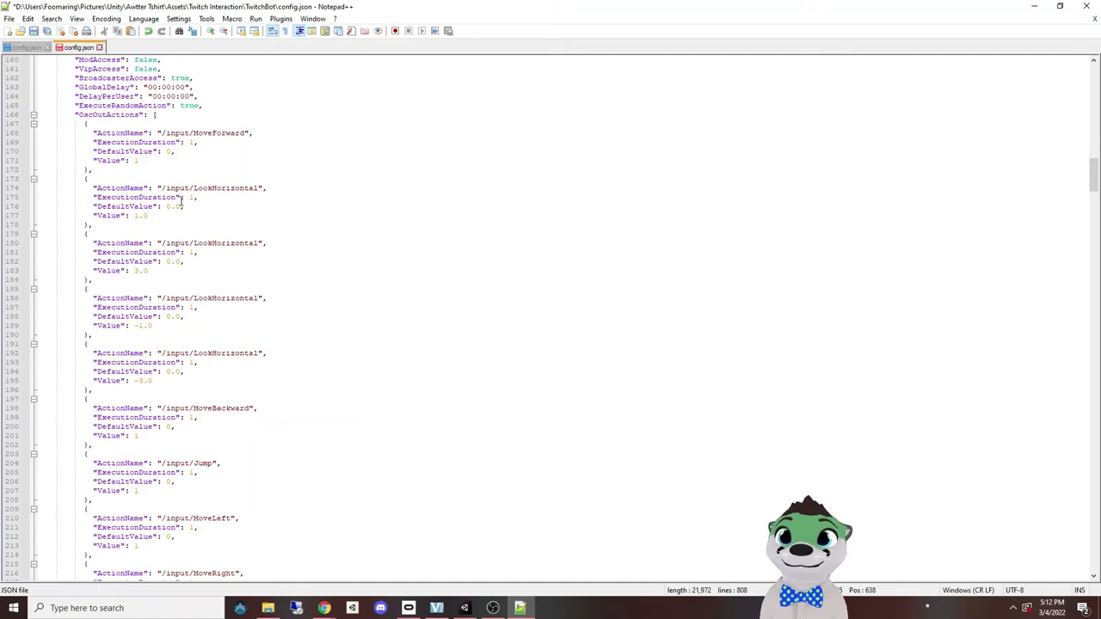
pyautogui.click(131, 215)
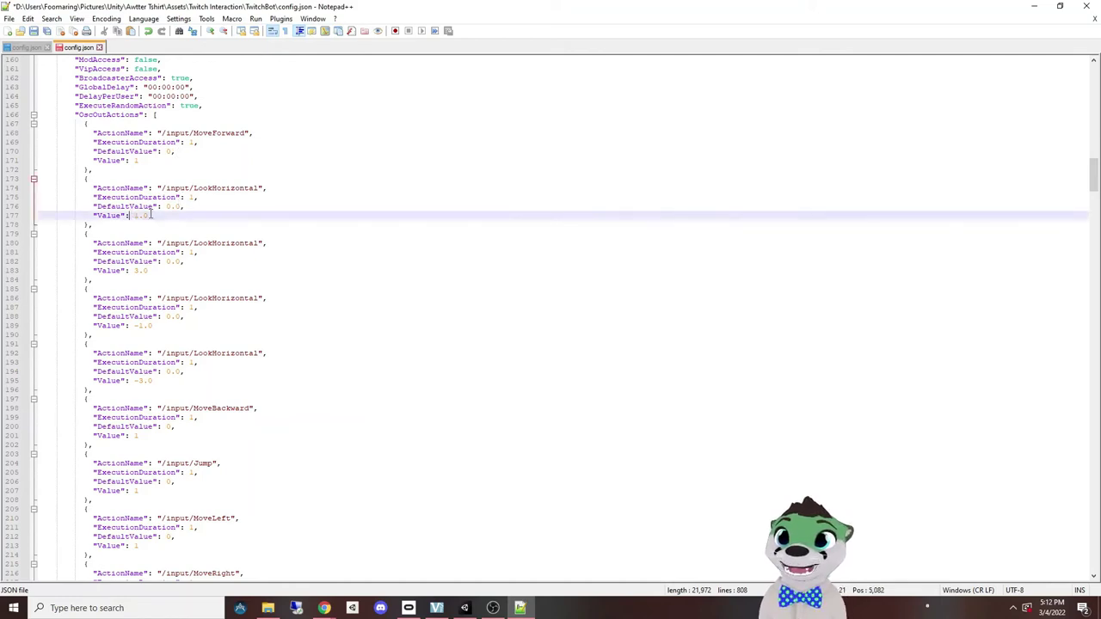
pyautogui.scroll(-2, 151, 214)
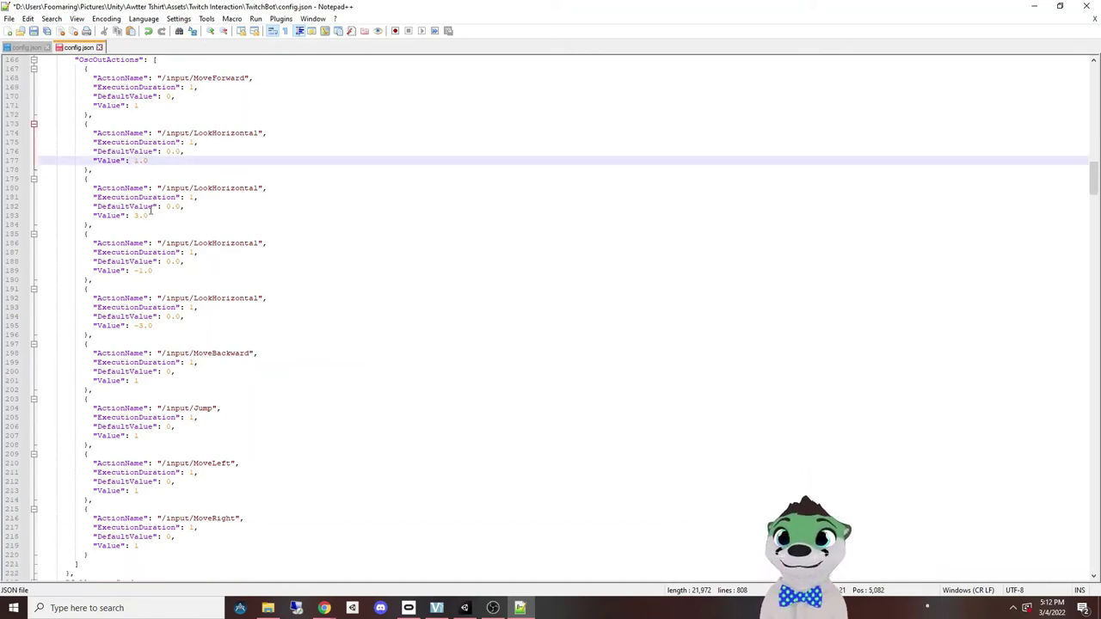
pyautogui.moveTo(133, 270); pyautogui.dragTo(153, 270)
pyautogui.click(164, 269)
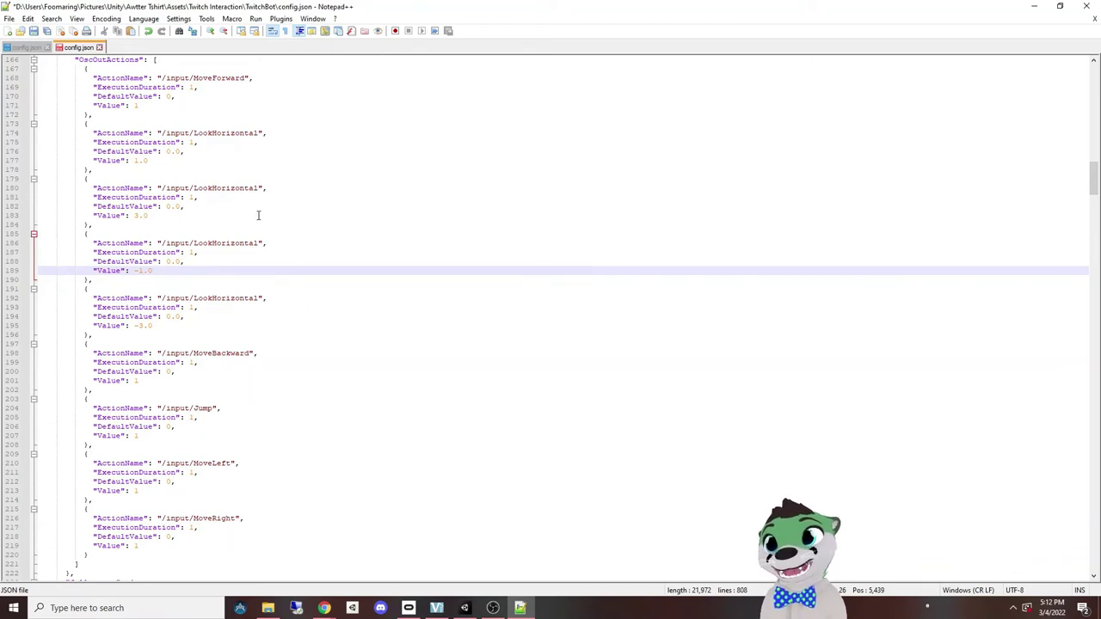
pyautogui.scroll(-10, 315, 187)
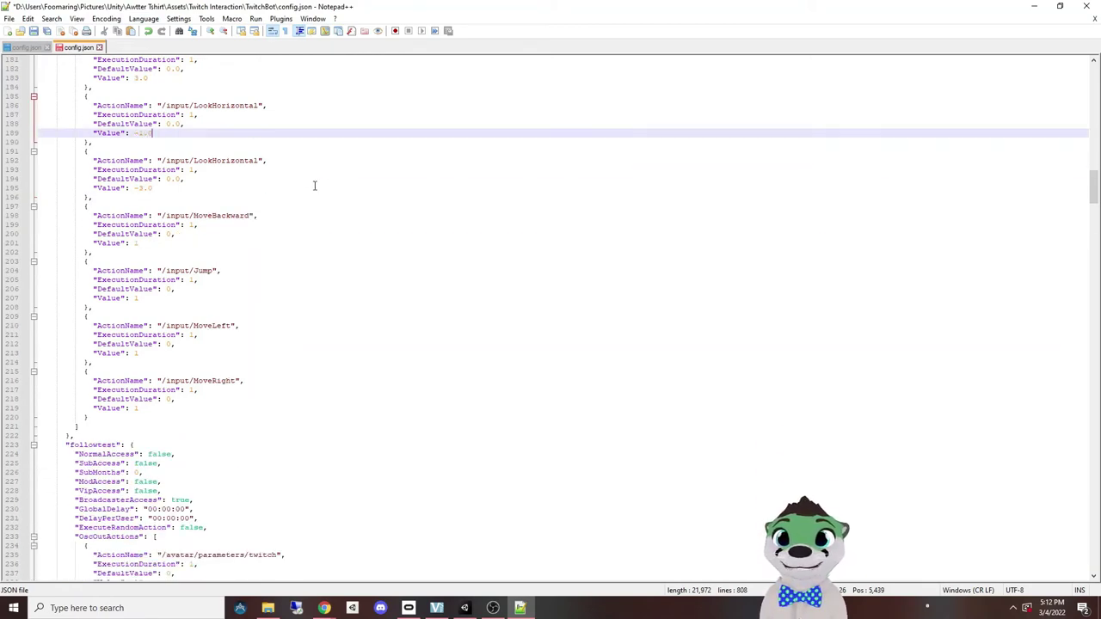
# Step: Scroll past the followtest command down to the OnReward Movement reward block
pyautogui.scroll(-6, 308, 171)
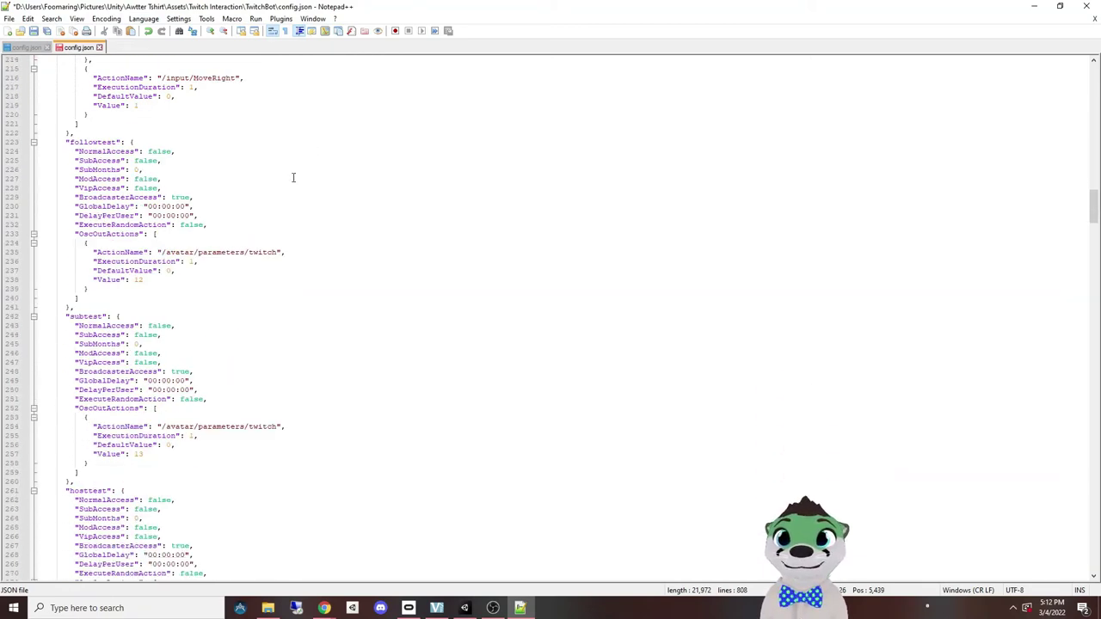
pyautogui.click(80, 141)
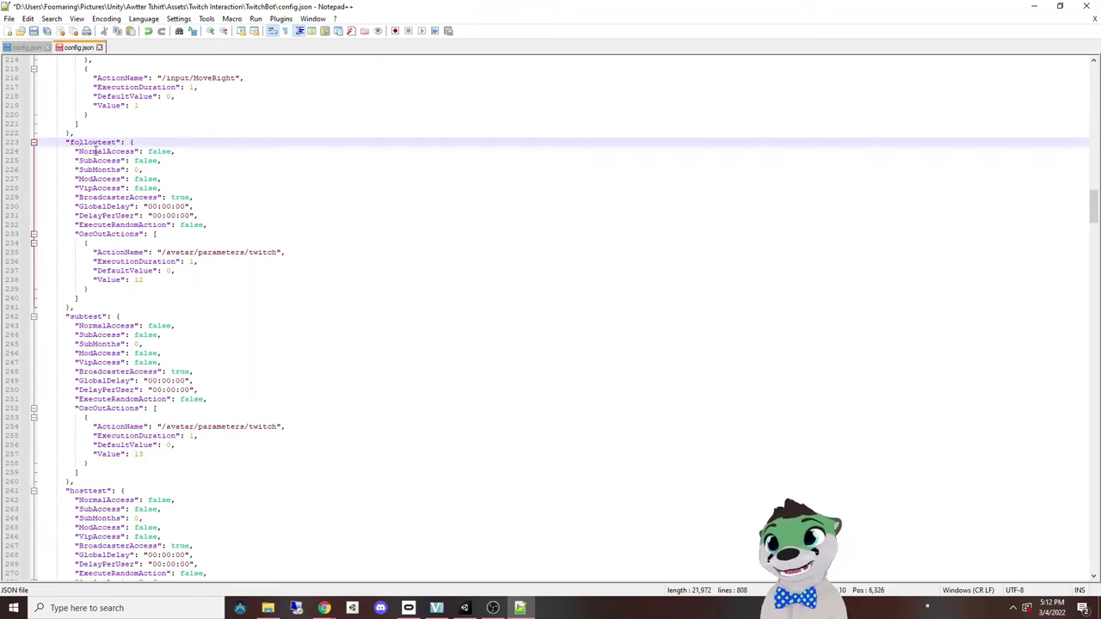
pyautogui.scroll(-4, 103, 319)
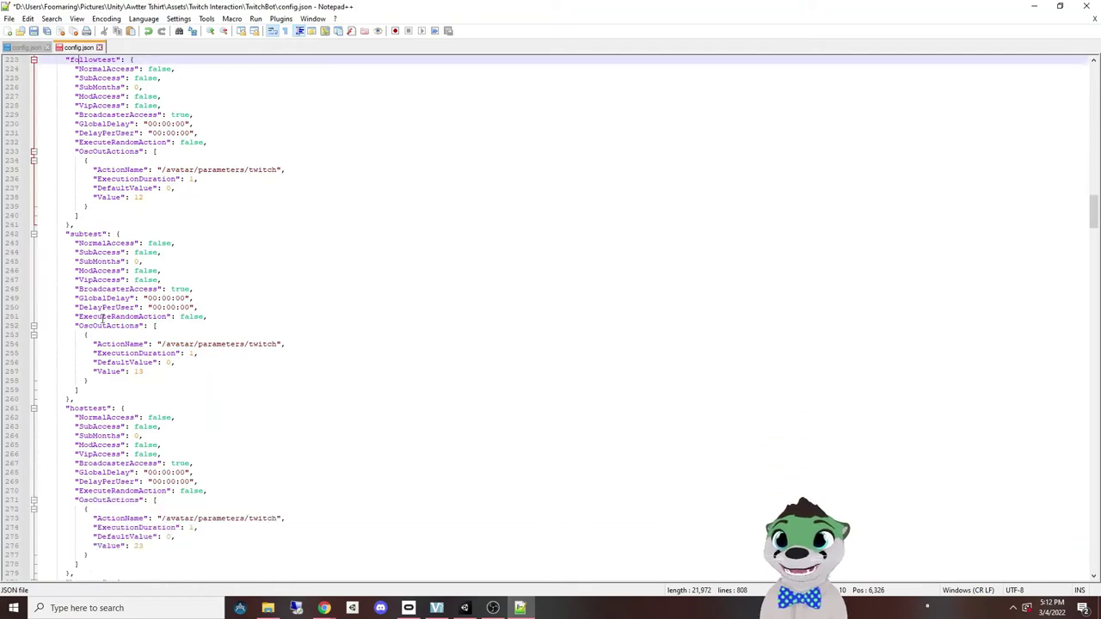
pyautogui.scroll(-4, 151, 284)
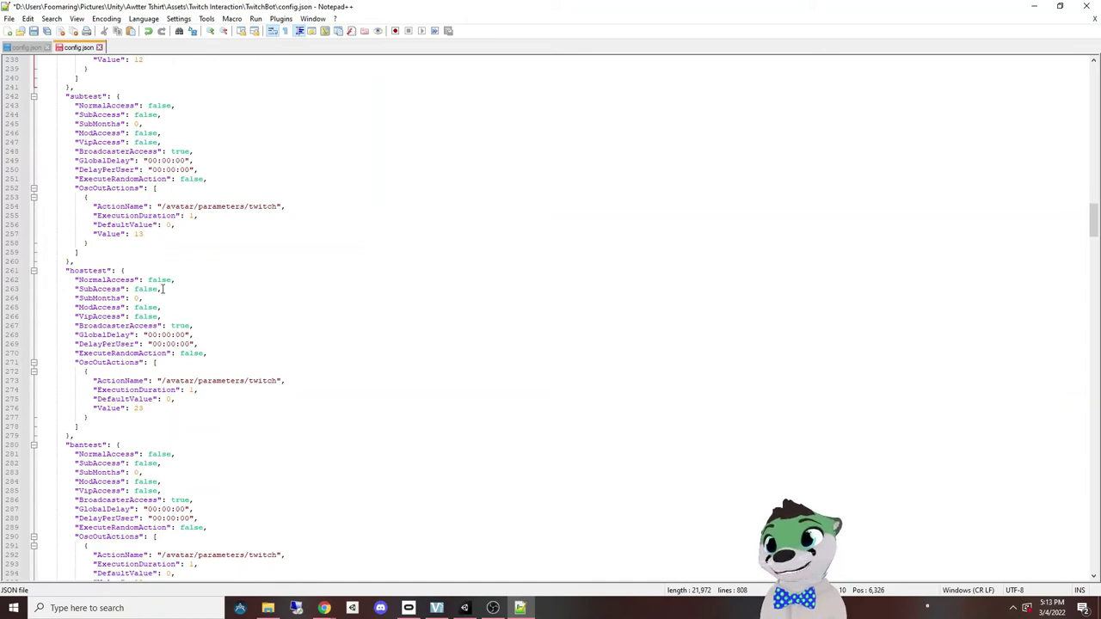
pyautogui.scroll(-20, 163, 289)
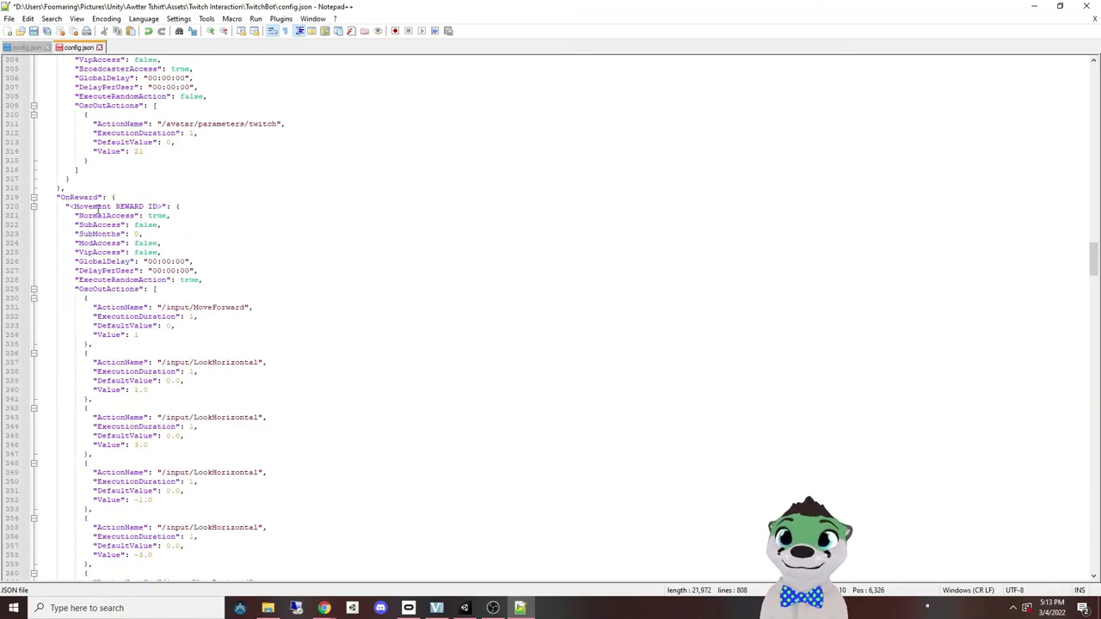
# Step: Replace the '<Movement REWARD ID>' key on line 320 with the channel reward ID
pyautogui.click(87, 206)
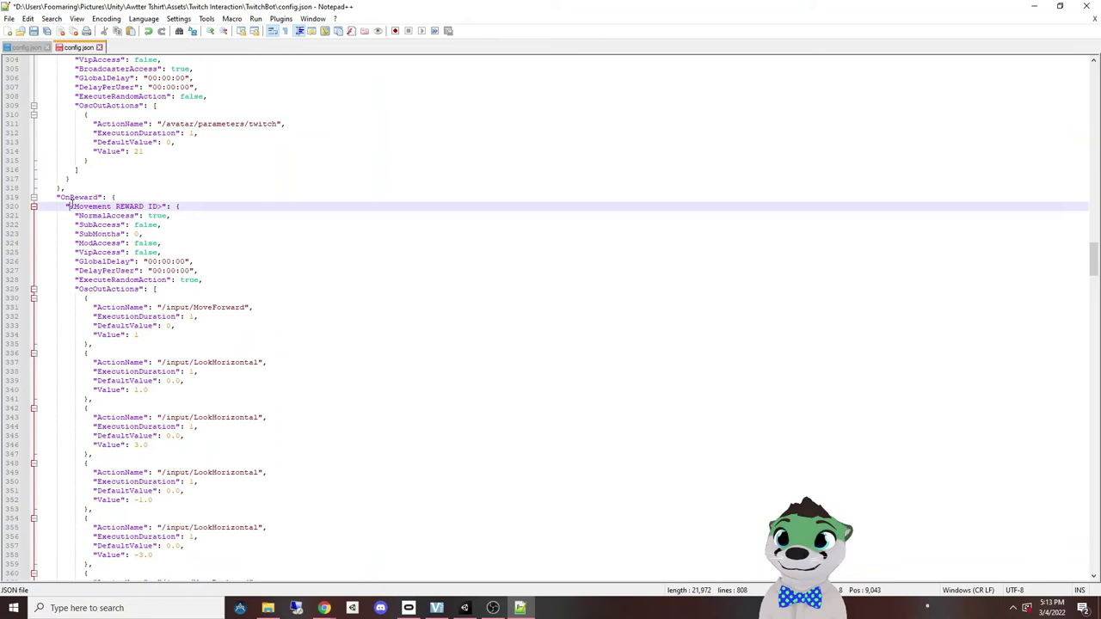
pyautogui.moveTo(68, 206); pyautogui.dragTo(161, 206)
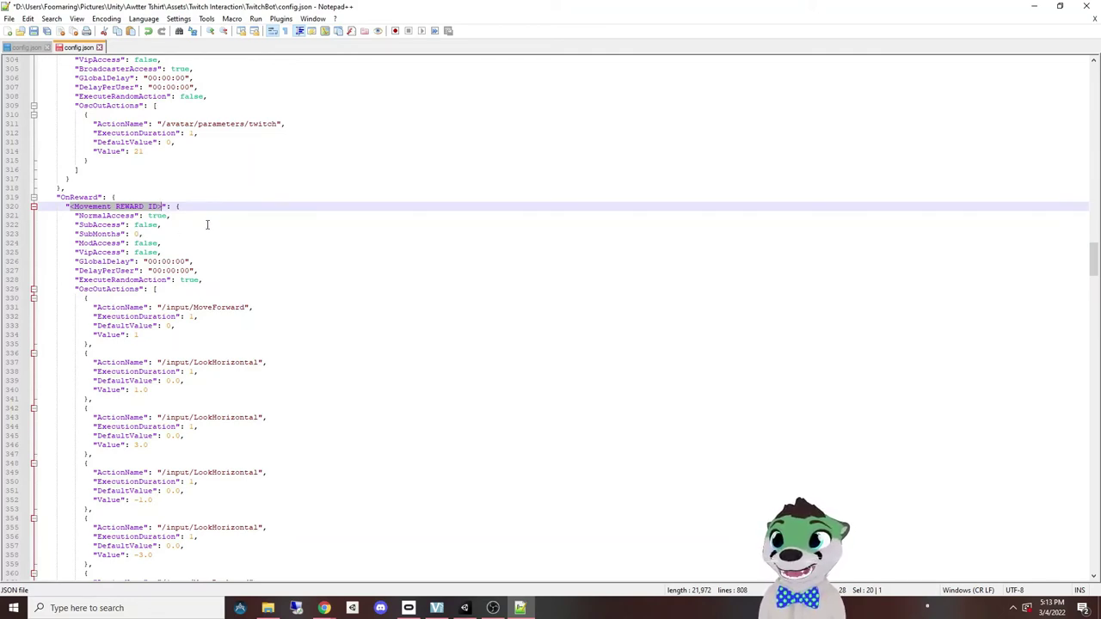
pyautogui.click(207, 225)
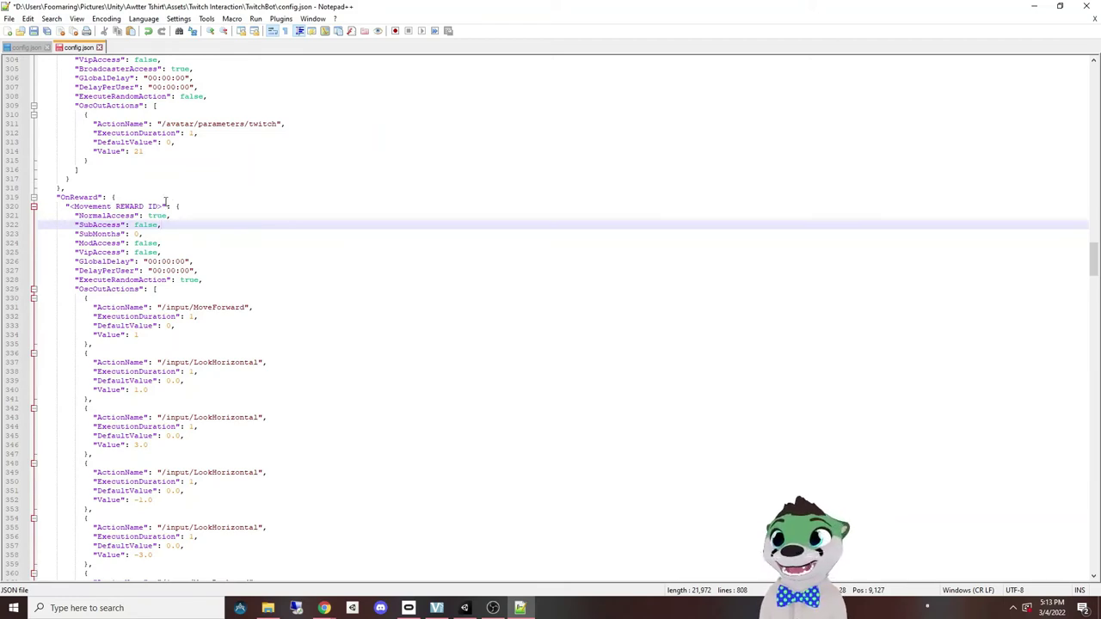
pyautogui.click(125, 206)
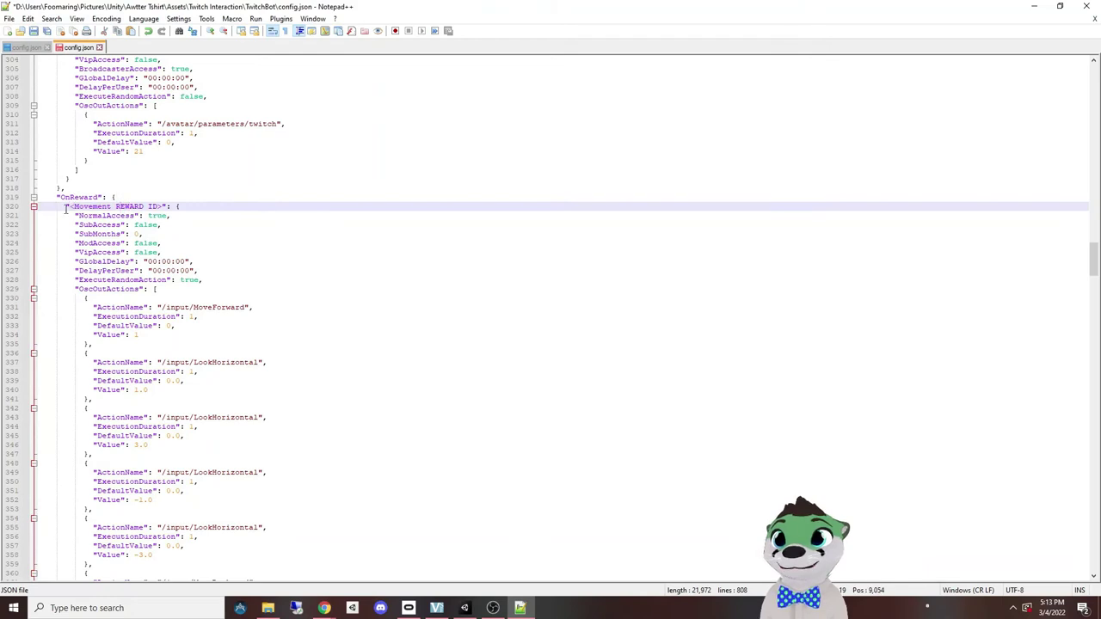
pyautogui.moveTo(66, 209); pyautogui.dragTo(165, 205)
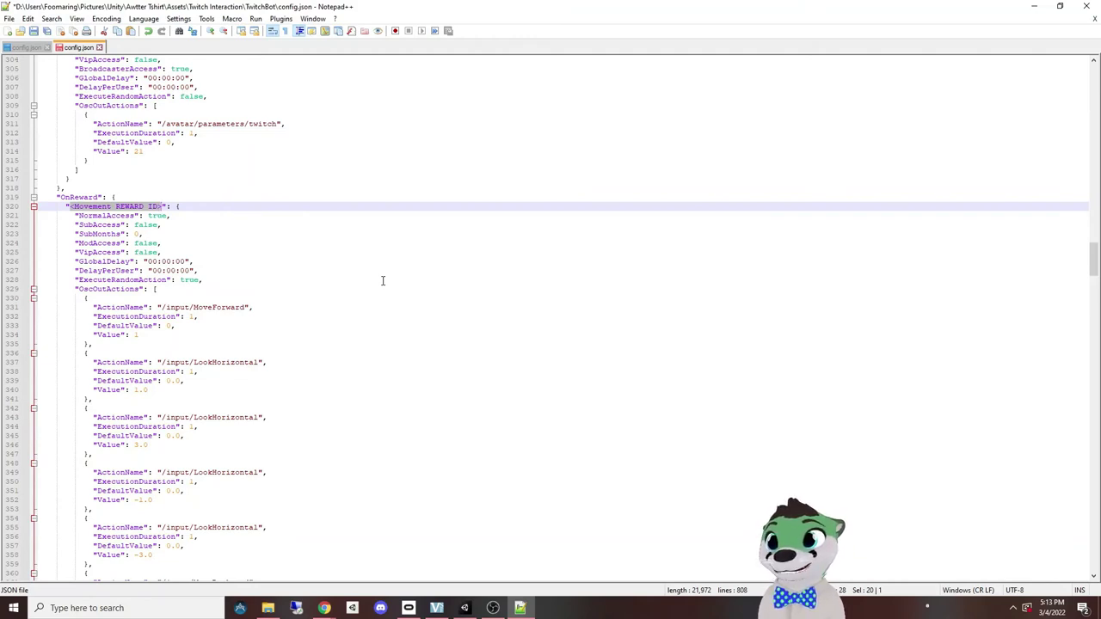
pyautogui.write('LKJASDLJA-32--F-')
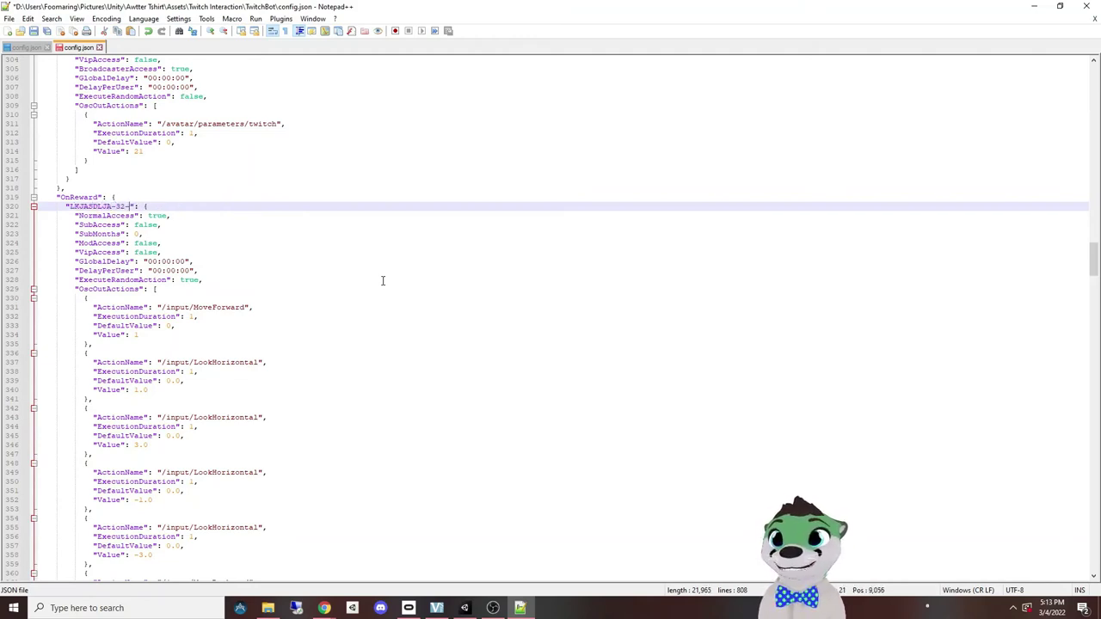
pyautogui.write('349-DF-DF')
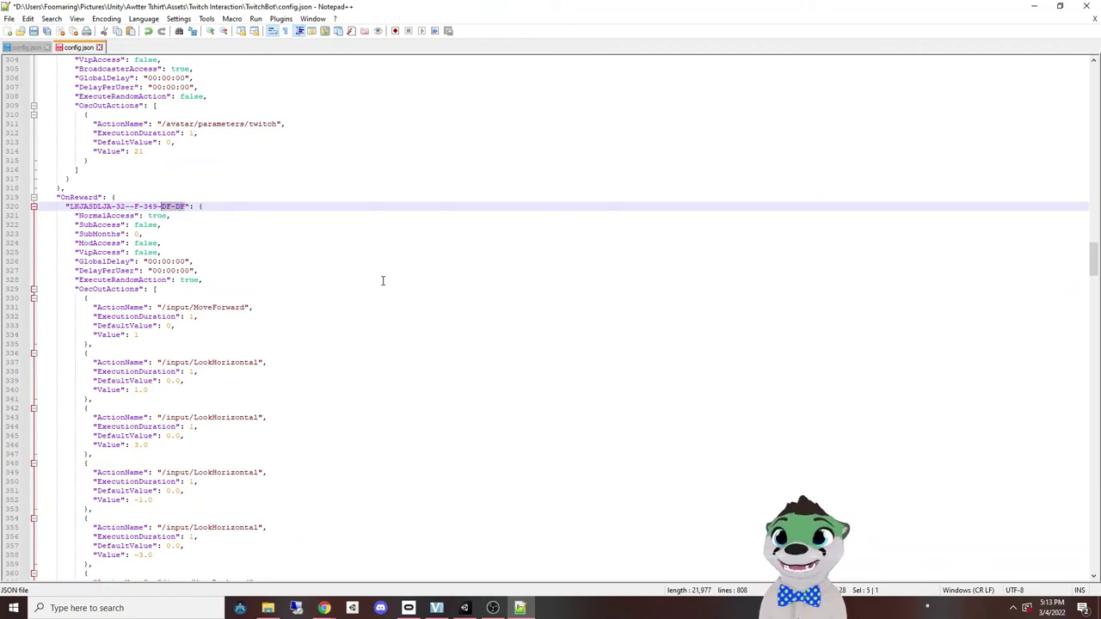
pyautogui.press('Down')
pyautogui.hotkey('ctrl', 'shift', 'Left')
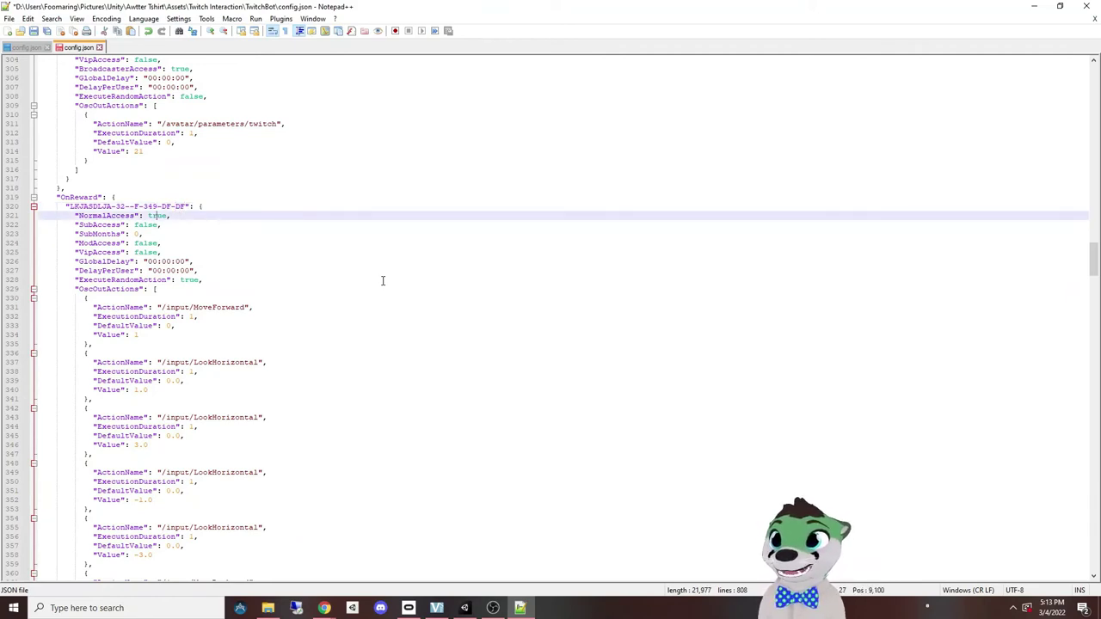
pyautogui.scroll(-3, 382, 280)
pyautogui.scroll(-17, 206, 257)
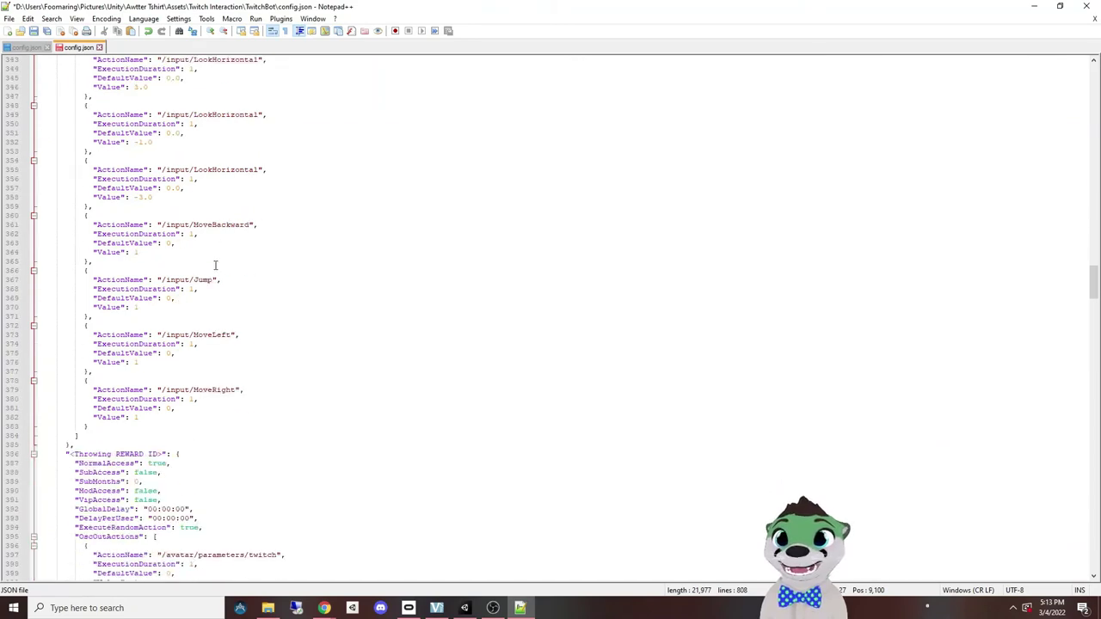
pyautogui.scroll(-20, 157, 292)
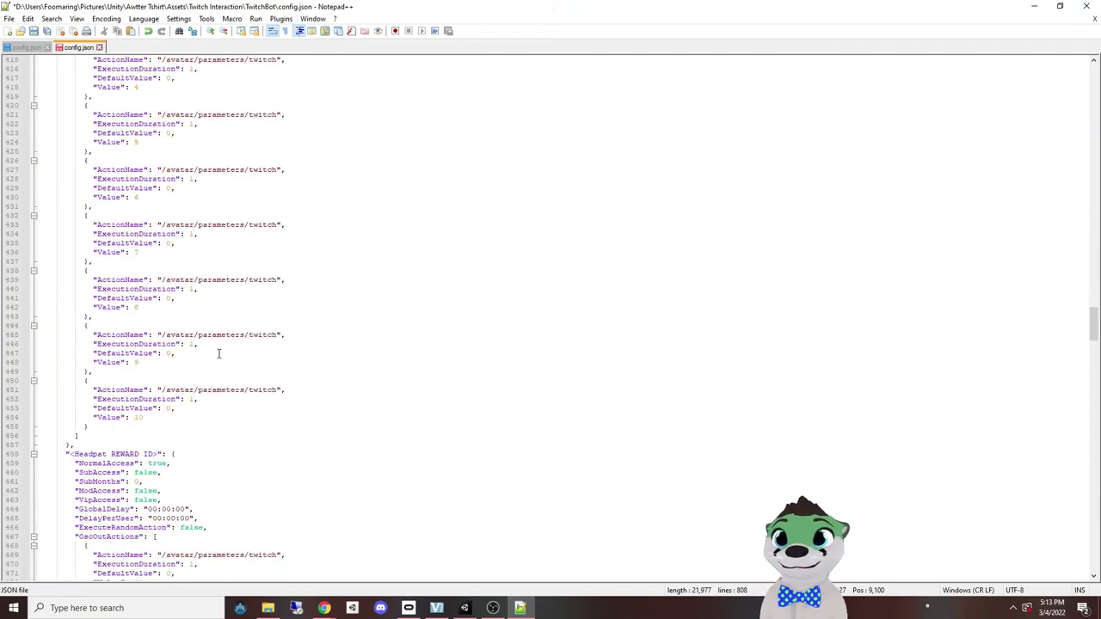
pyautogui.scroll(-7, 137, 282)
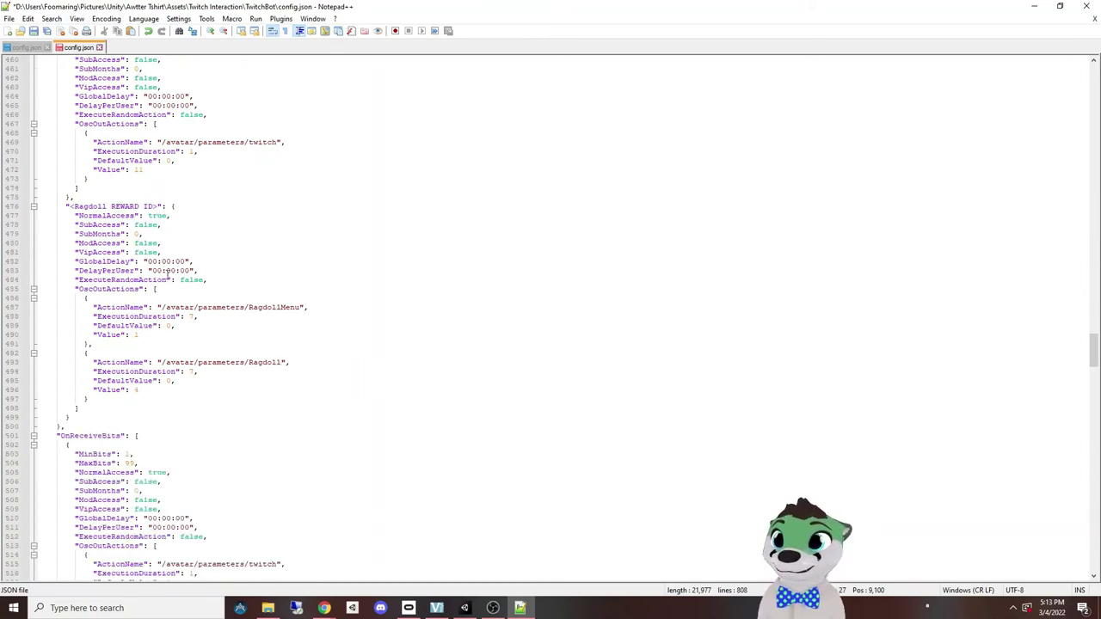
pyautogui.scroll(-9, 163, 250)
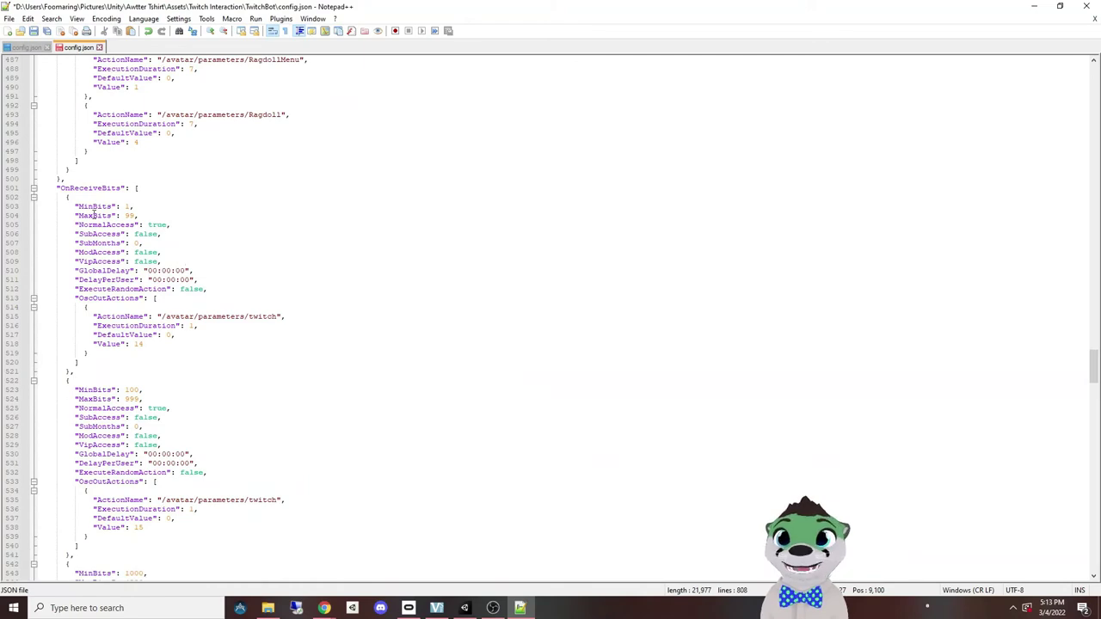
pyautogui.click(93, 215)
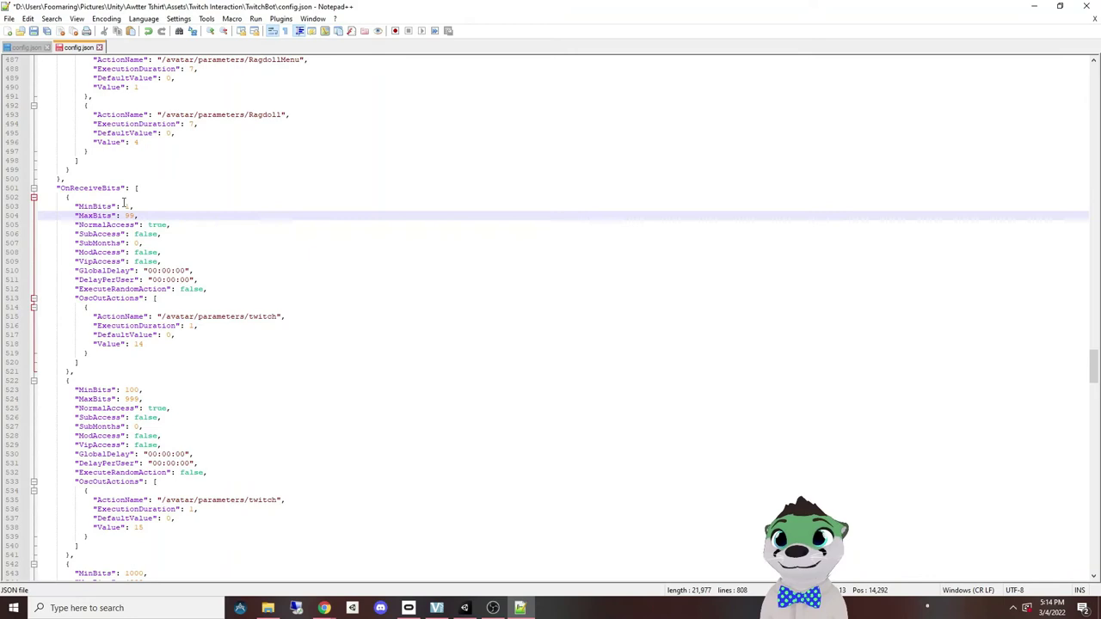
pyautogui.click(124, 206)
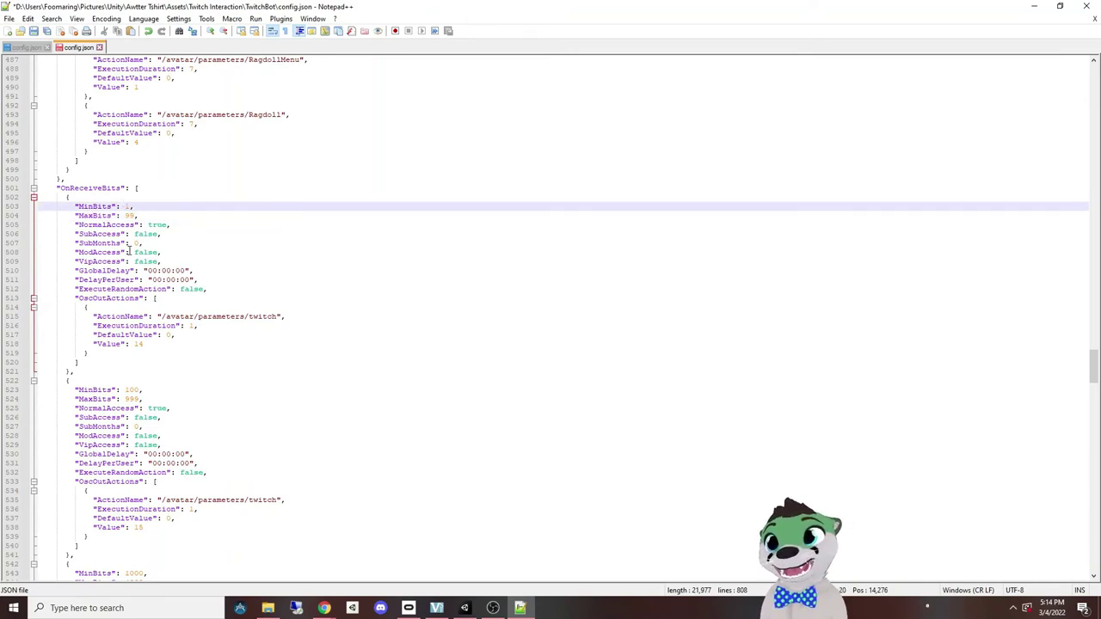
pyautogui.scroll(-3, 129, 250)
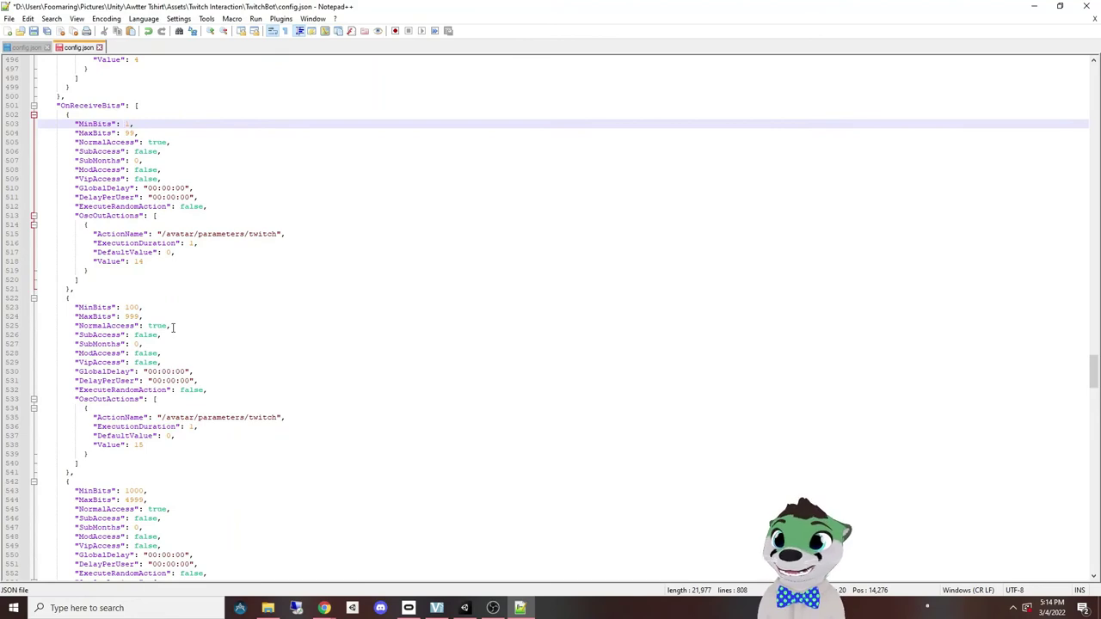
pyautogui.scroll(-20, 172, 326)
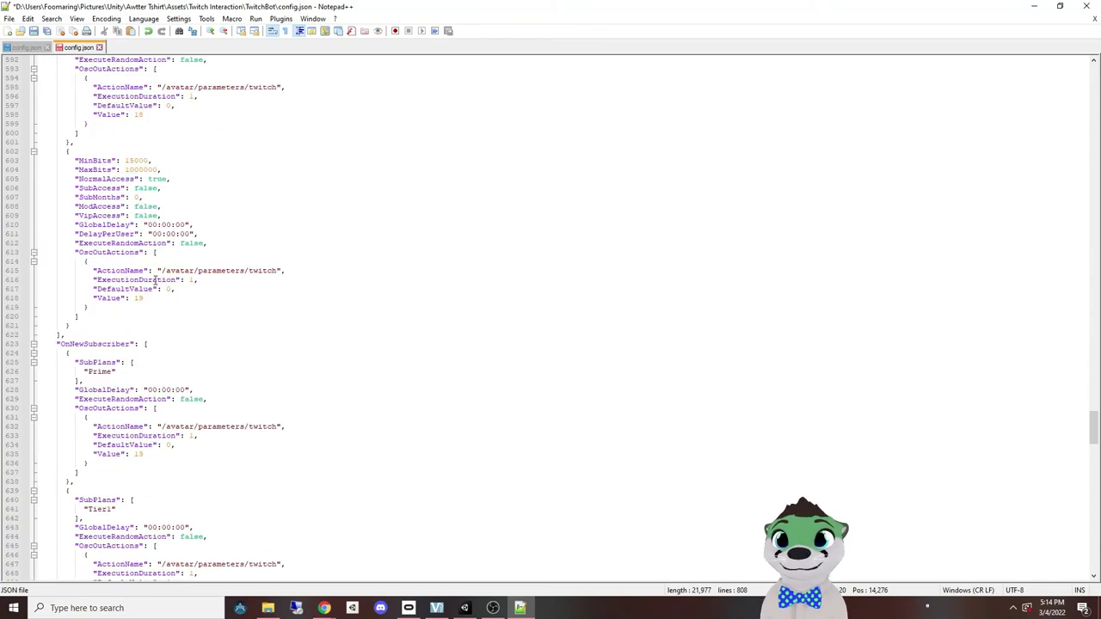
pyautogui.scroll(-6, 155, 279)
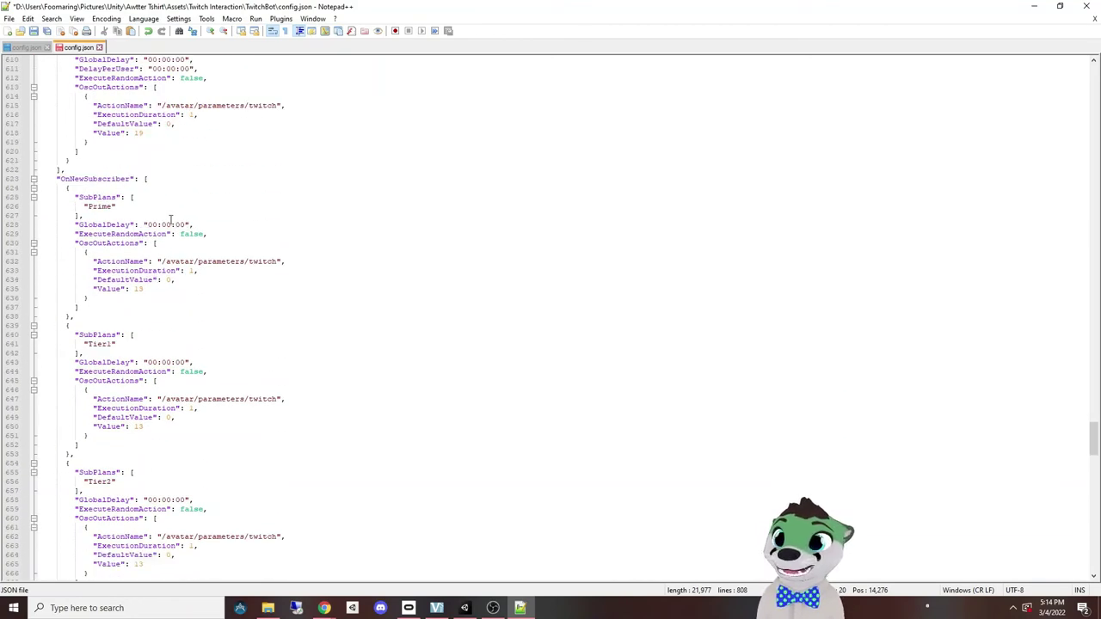
pyautogui.click(98, 205)
pyautogui.scroll(-4, 99, 224)
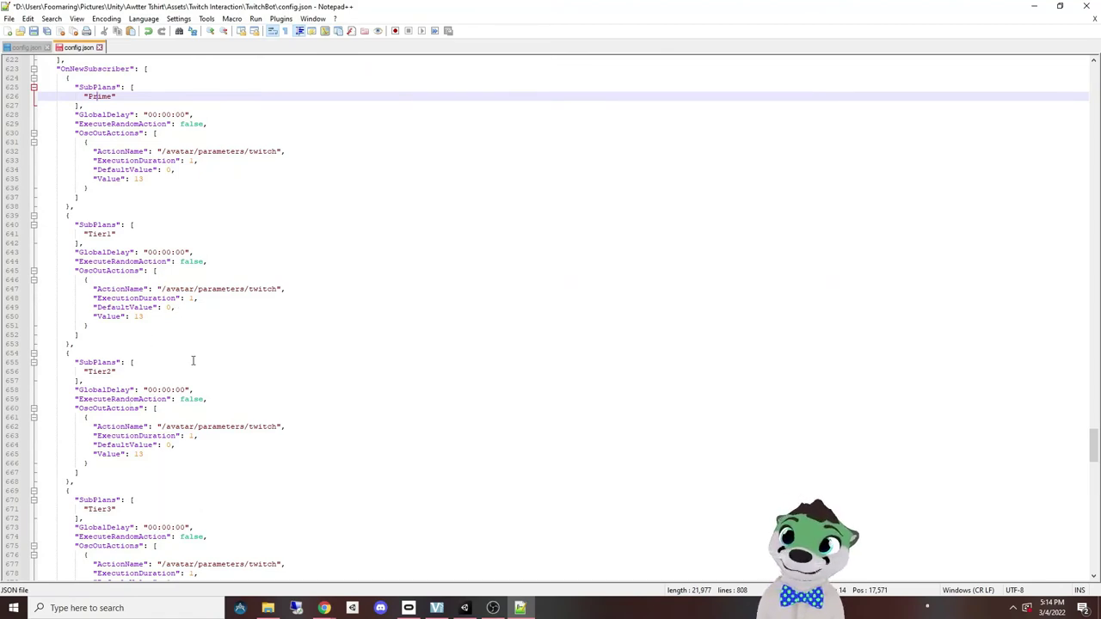
pyautogui.scroll(-4, 214, 332)
pyautogui.scroll(-15, 213, 332)
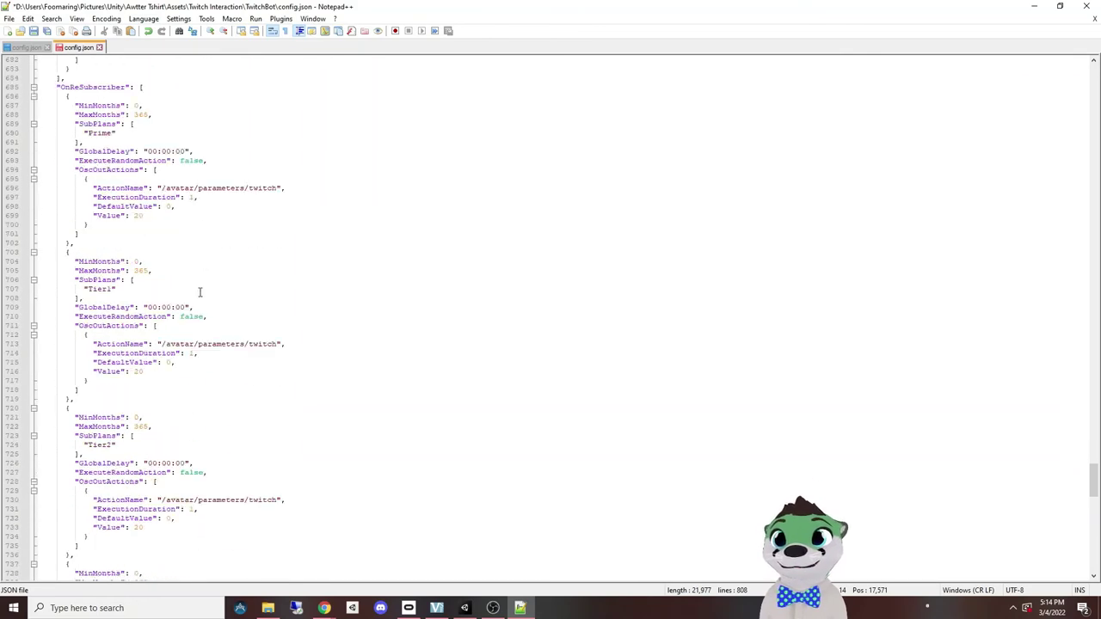
pyautogui.scroll(-3, 183, 219)
pyautogui.scroll(-16, 183, 220)
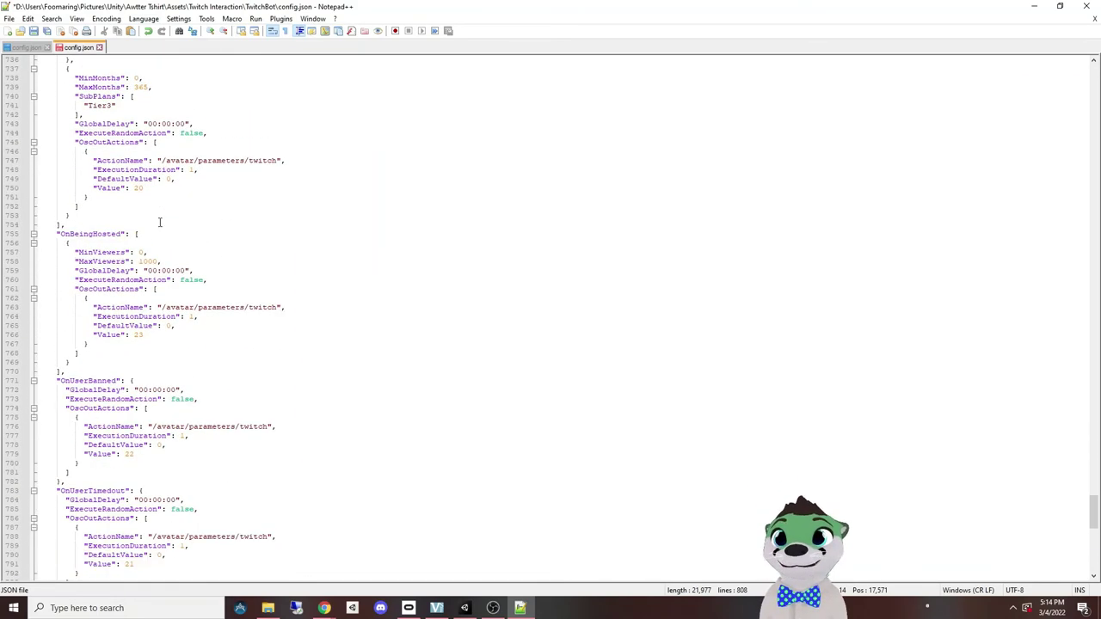
pyautogui.scroll(4, 114, 89)
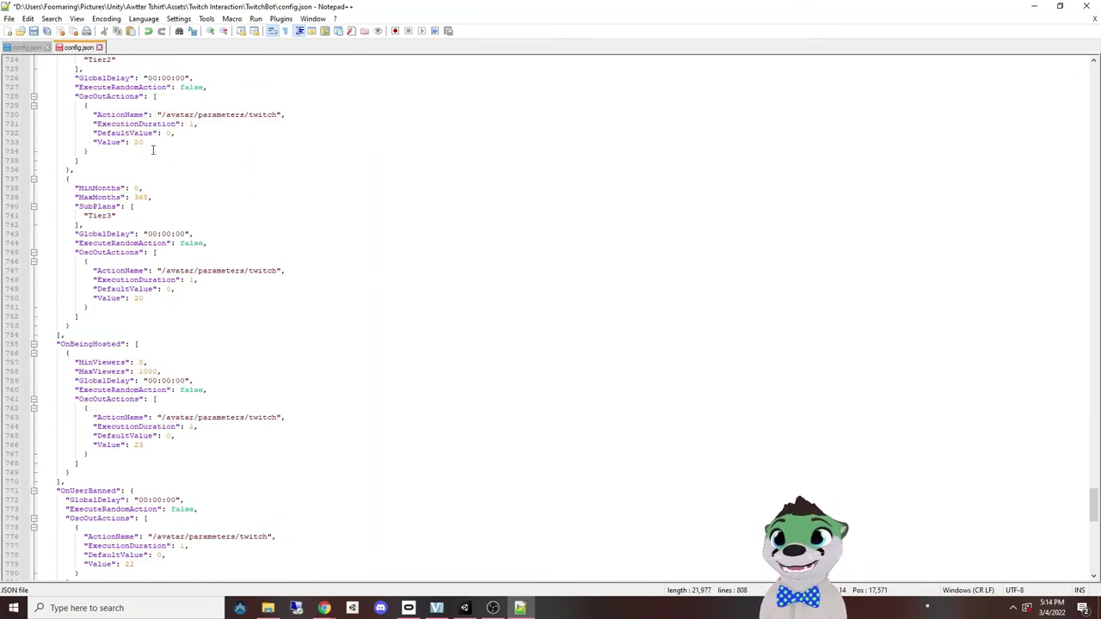
pyautogui.scroll(-6, 168, 252)
pyautogui.scroll(-4, 102, 207)
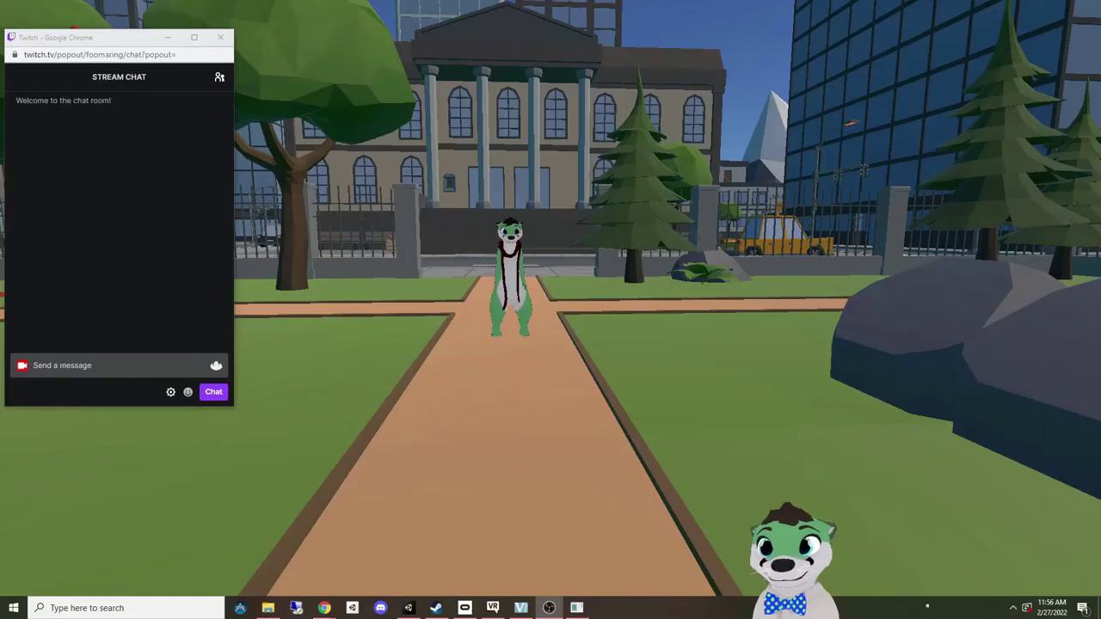
# Step: Send !throw in Twitch chat and resend it repeatedly to hurl balls at the avatar
pyautogui.click(136, 354)
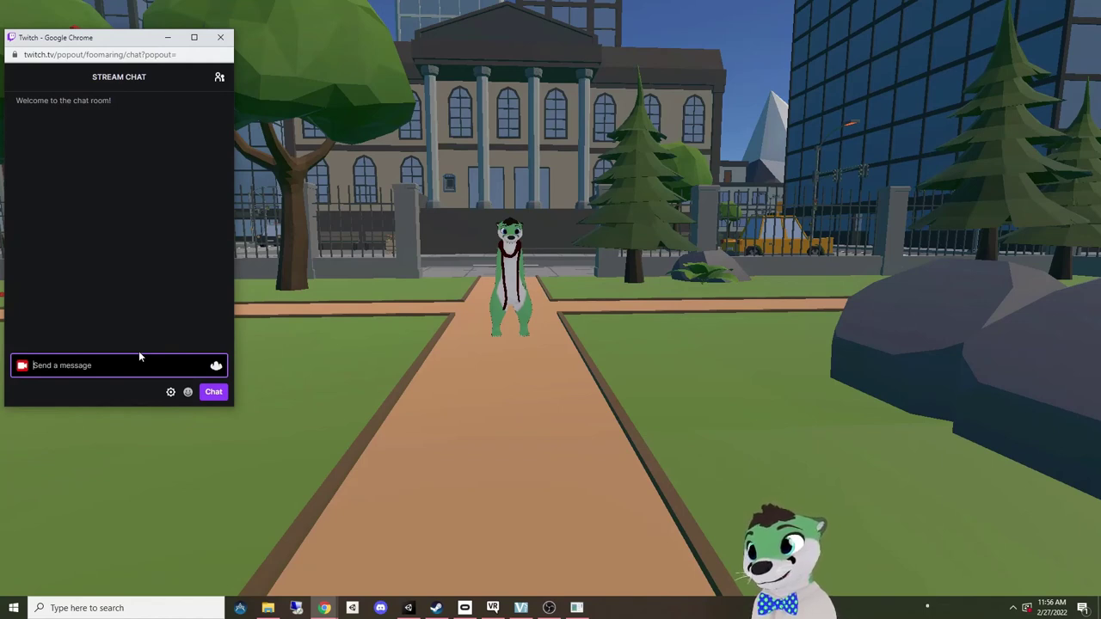
pyautogui.write('(')
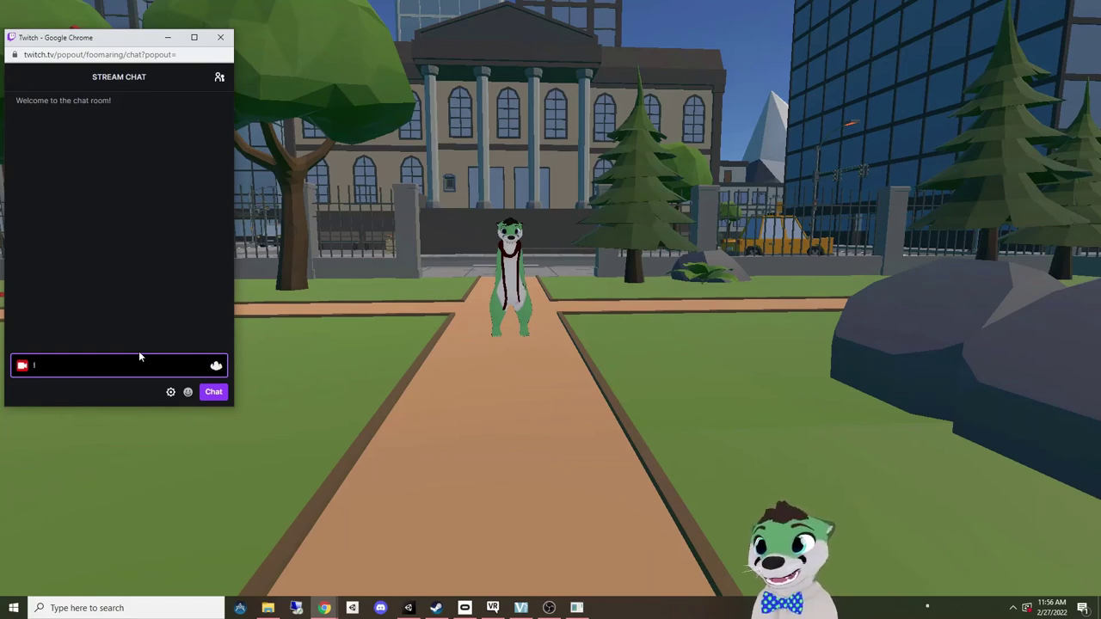
pyautogui.write('throw')
pyautogui.press('Return')
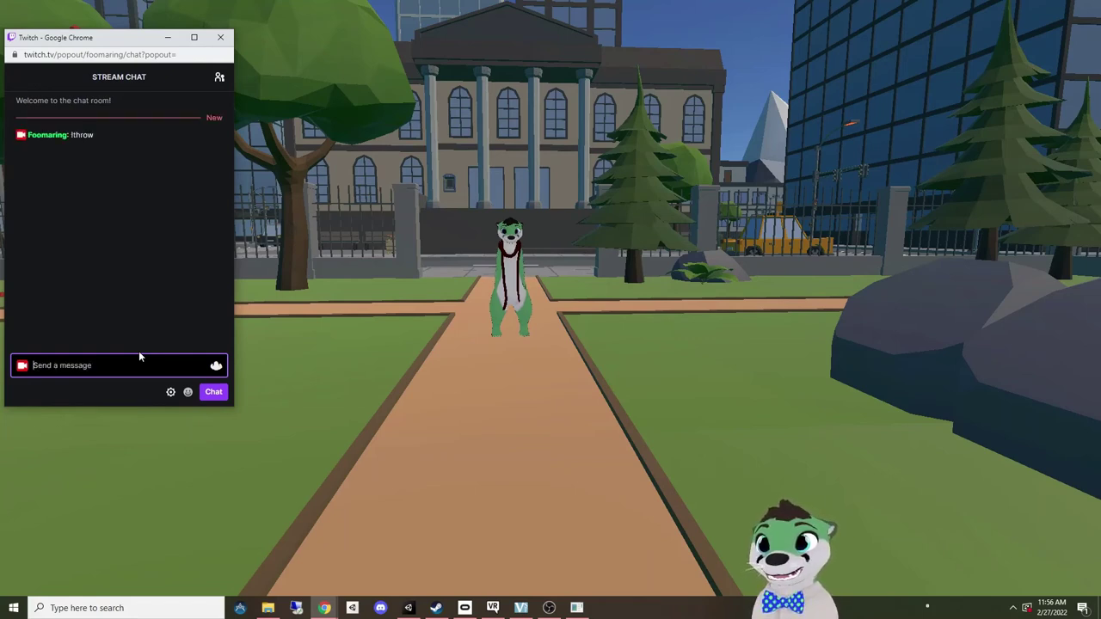
pyautogui.write('!throw')
pyautogui.press('Return')
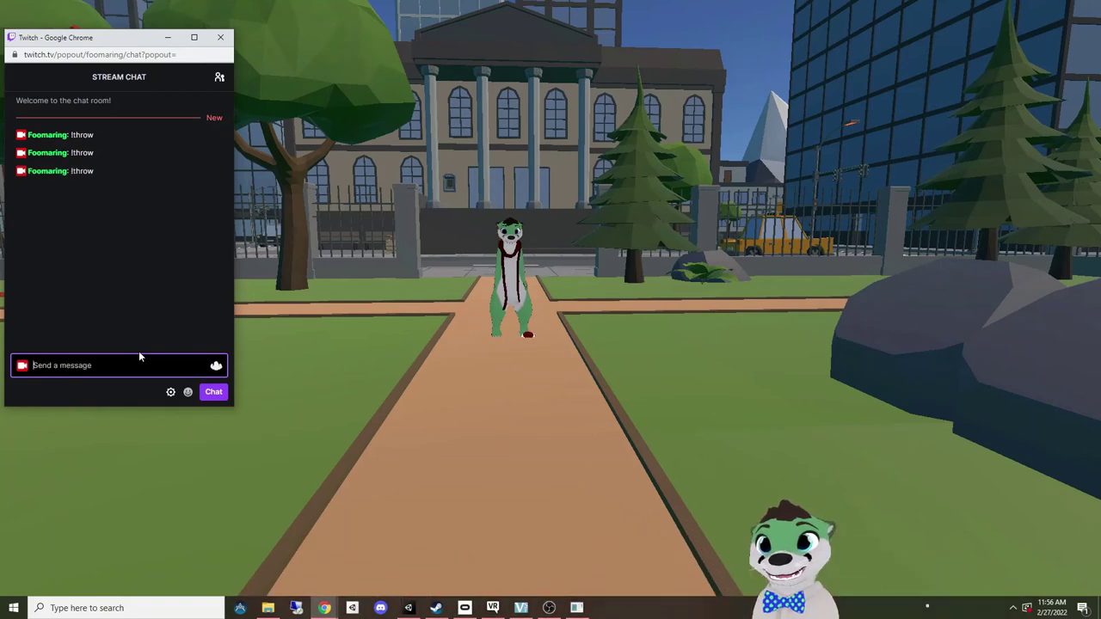
pyautogui.press('Up')
pyautogui.press('Return')
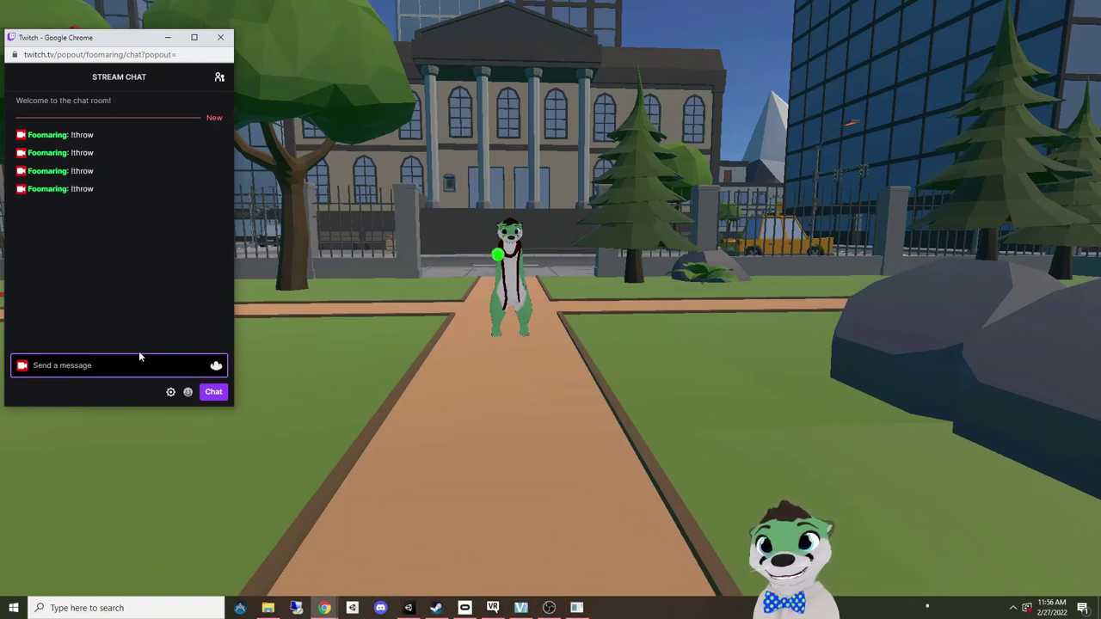
pyautogui.press('Up')
pyautogui.press('Return')
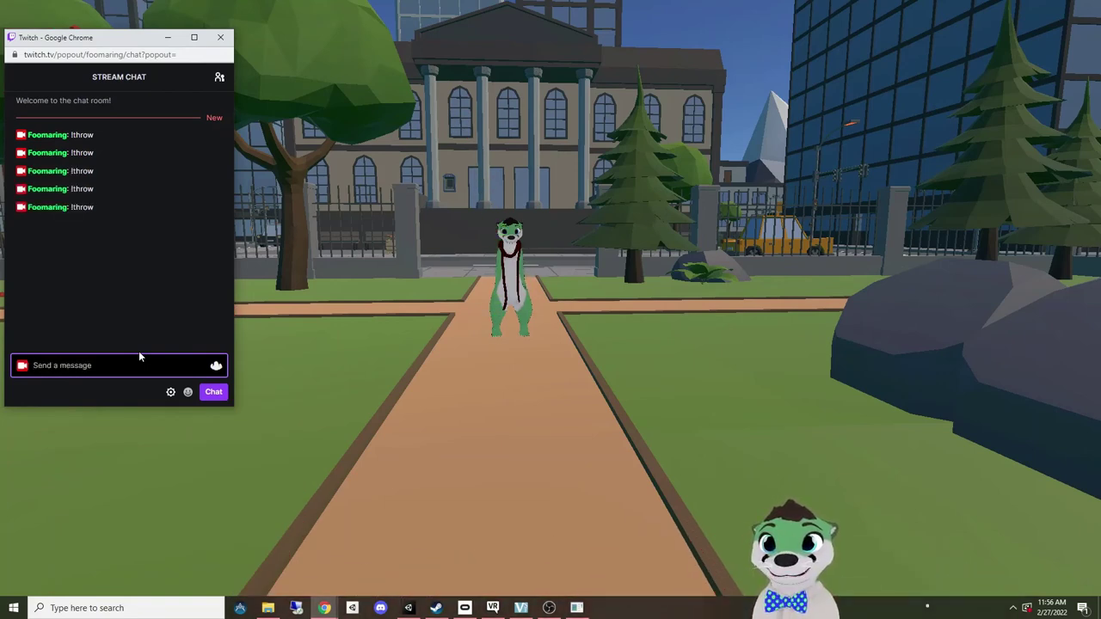
pyautogui.press('Up')
pyautogui.press('Return')
pyautogui.press('Up')
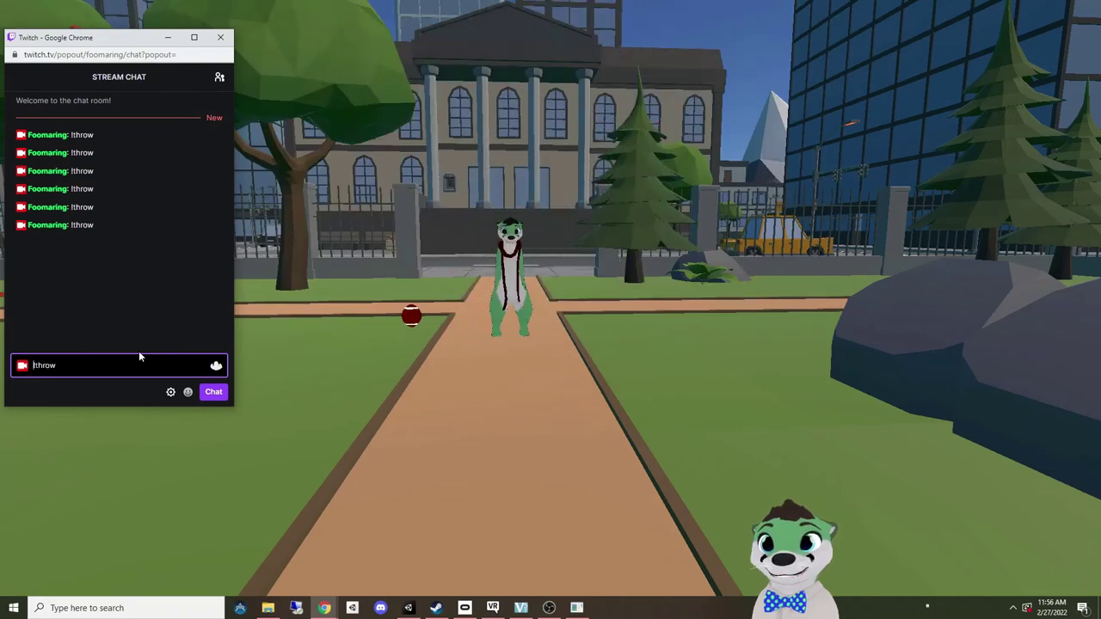
pyautogui.press('Return')
# Step: Resend !throw a few more times, then send !bits to burst confetti
pyautogui.press('Up')
pyautogui.press('Return')
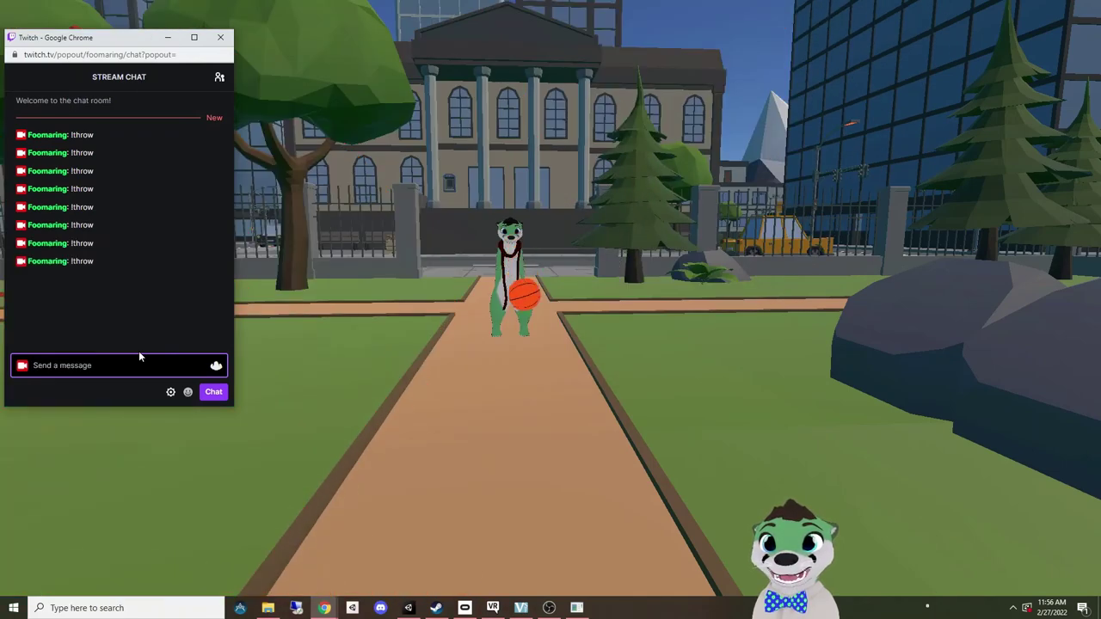
pyautogui.press('Up')
pyautogui.press('Return')
pyautogui.press('Up')
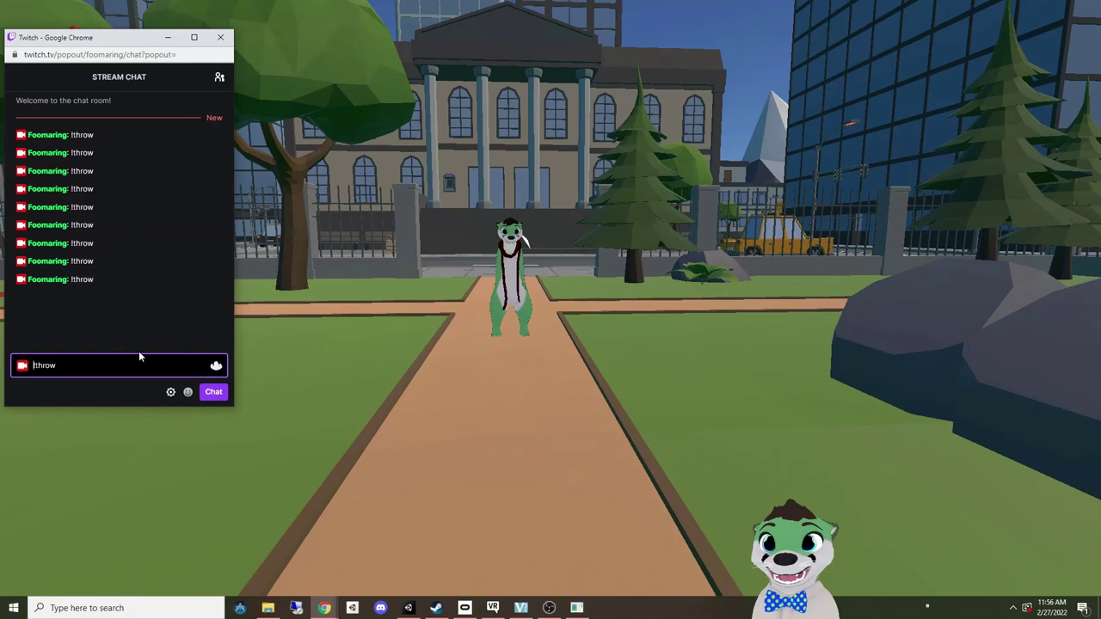
pyautogui.press('Return')
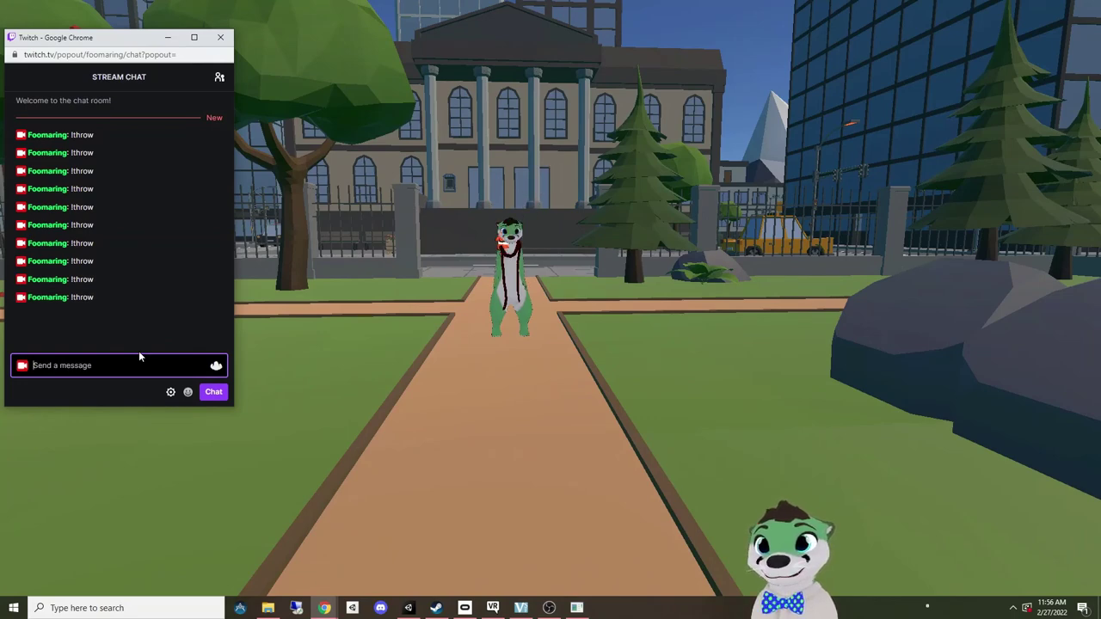
pyautogui.write('!bits')
pyautogui.press('Return')
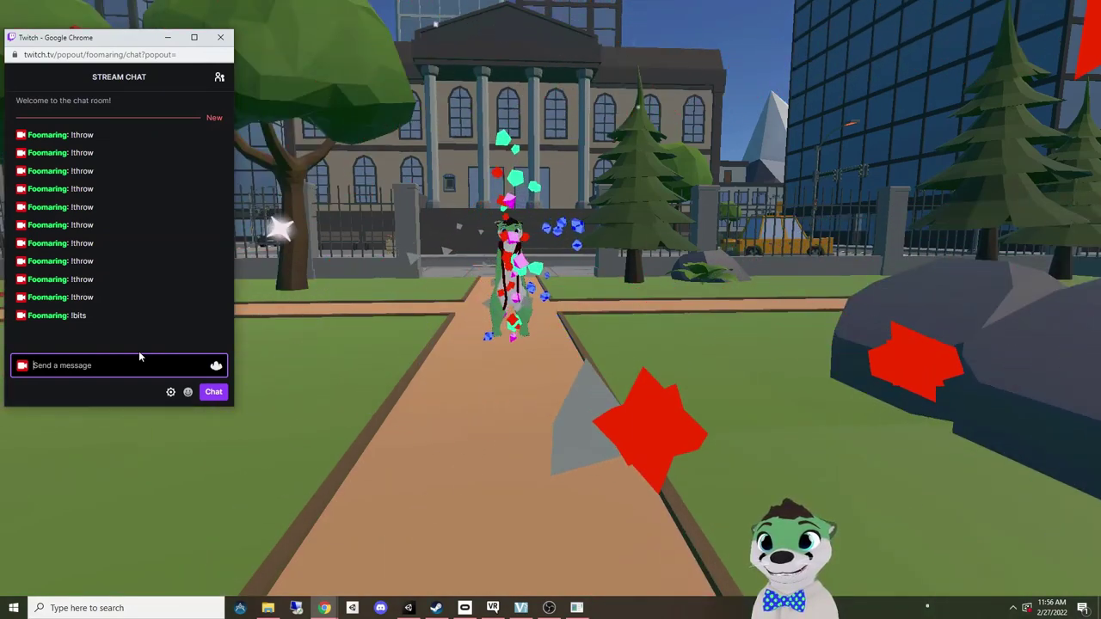
# Step: Send !ragdoll in Twitch chat to make the avatar collapse onto the path
pyautogui.write('!')
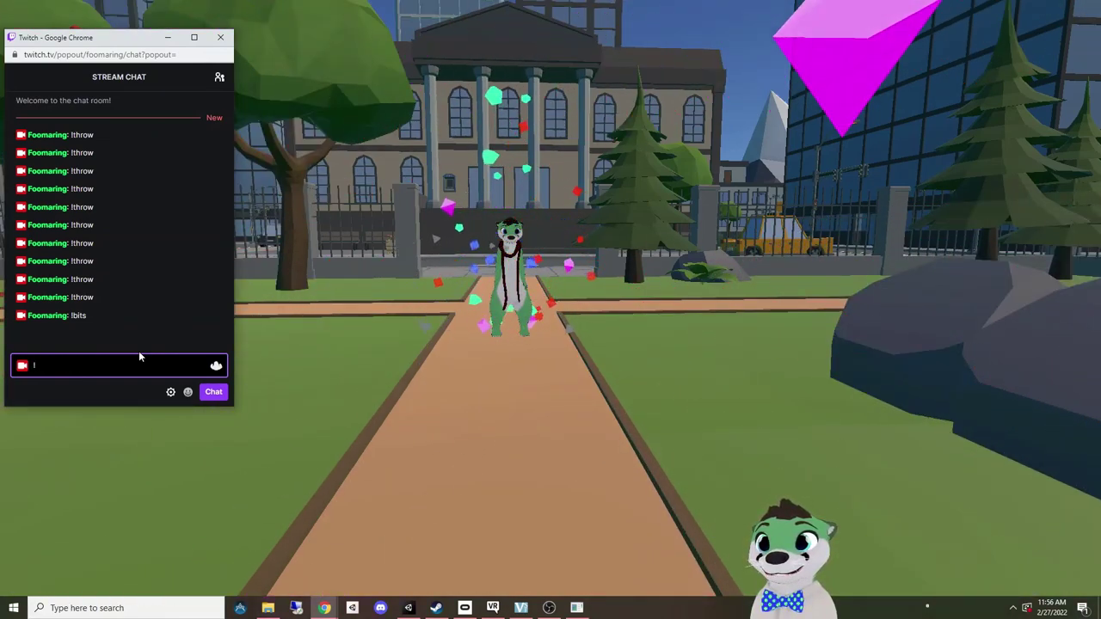
pyautogui.write('ragdoll')
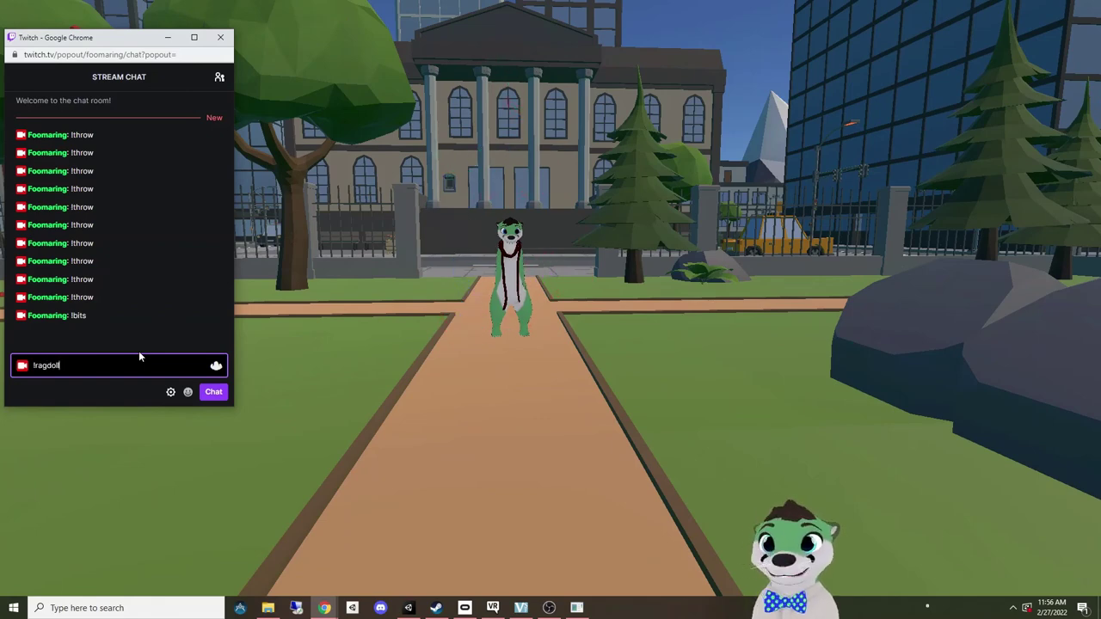
pyautogui.press('Return')
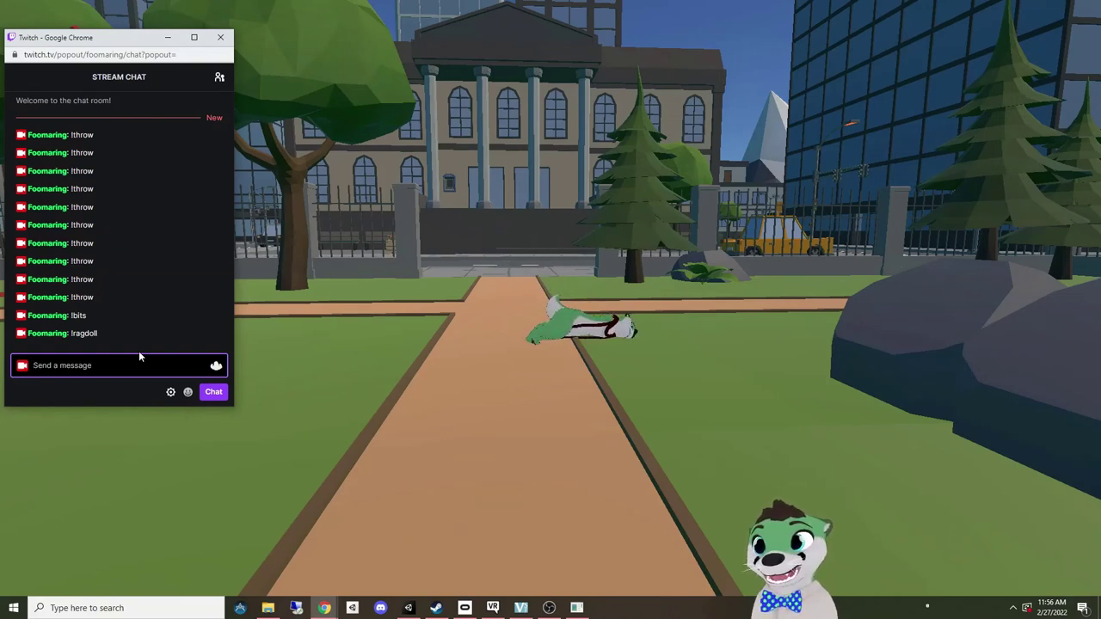
# Step: Send !movement in Twitch chat 13 times so the avatar walks the park path, then refocus the game
pyautogui.write('!')
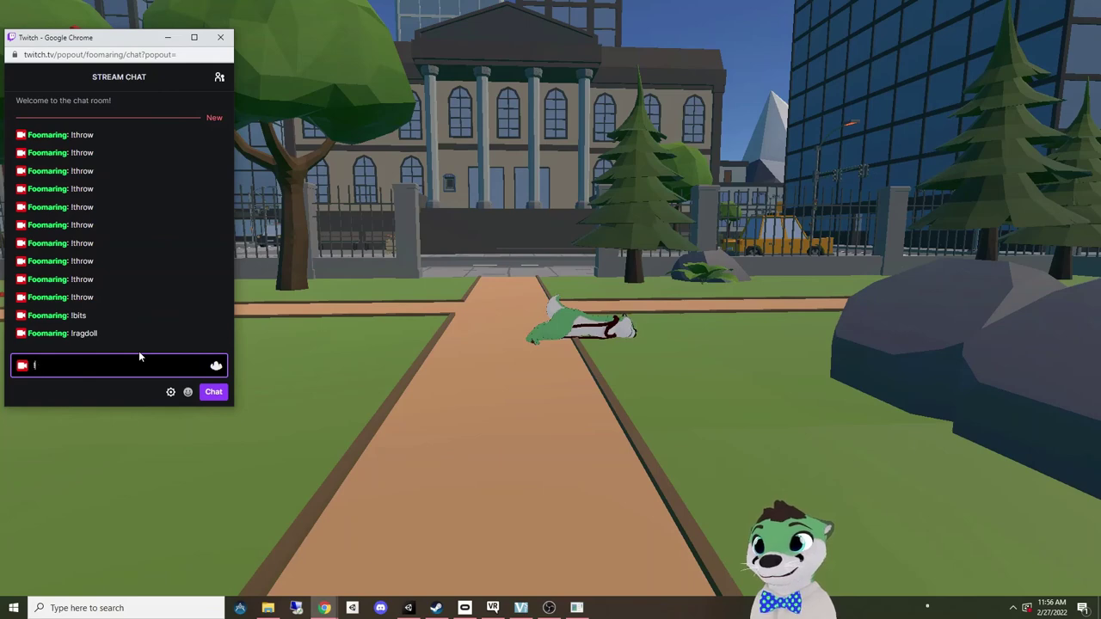
pyautogui.write('movement')
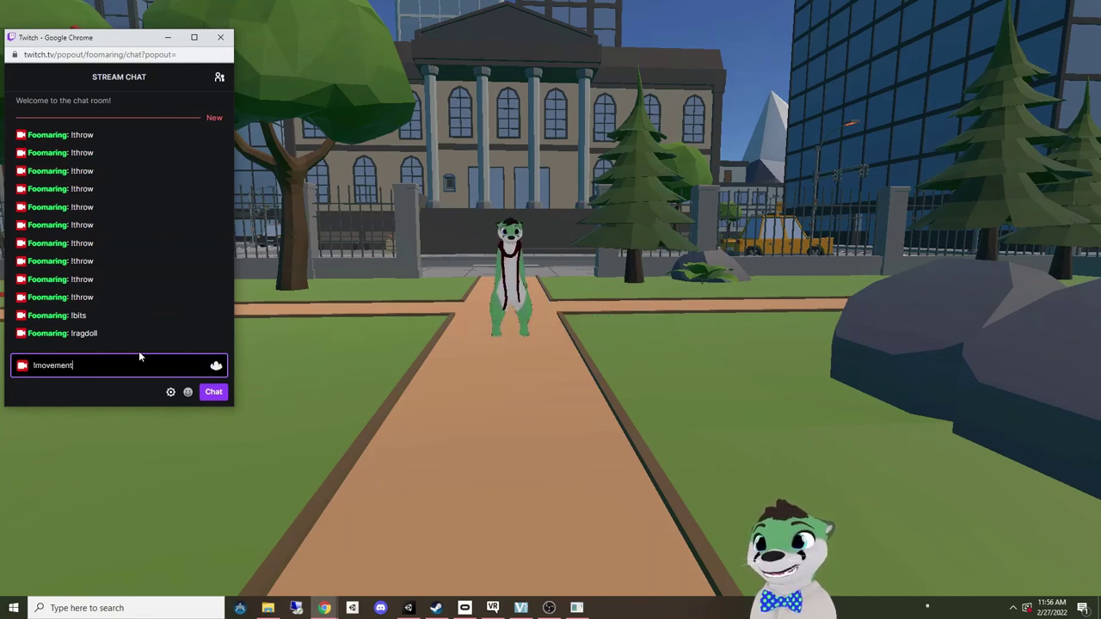
pyautogui.press('Return')
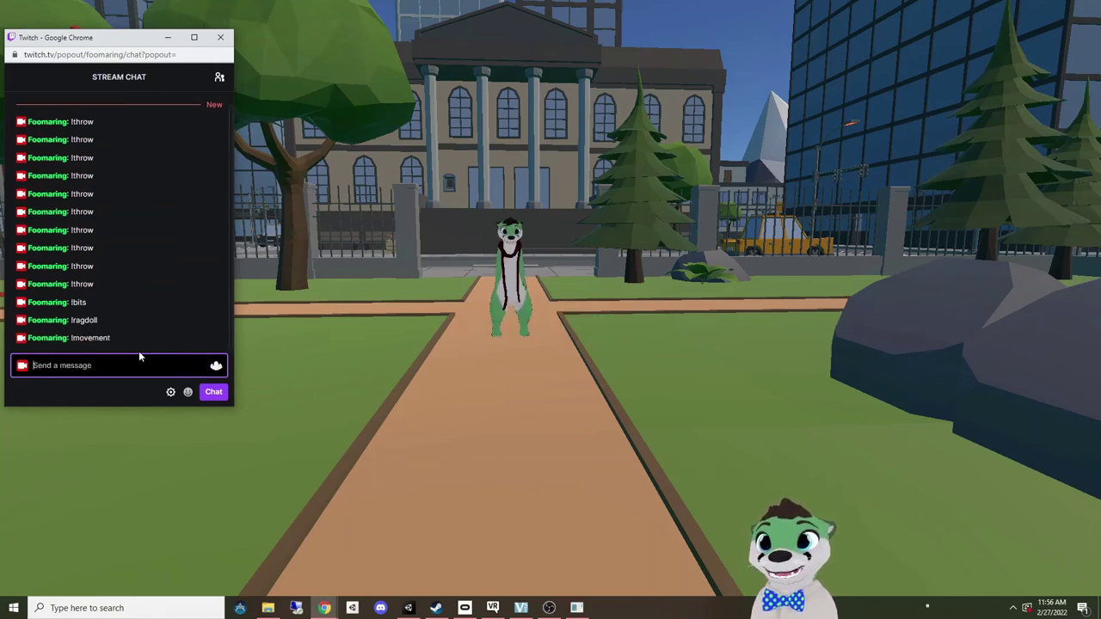
pyautogui.press('Up')
pyautogui.press('Return')
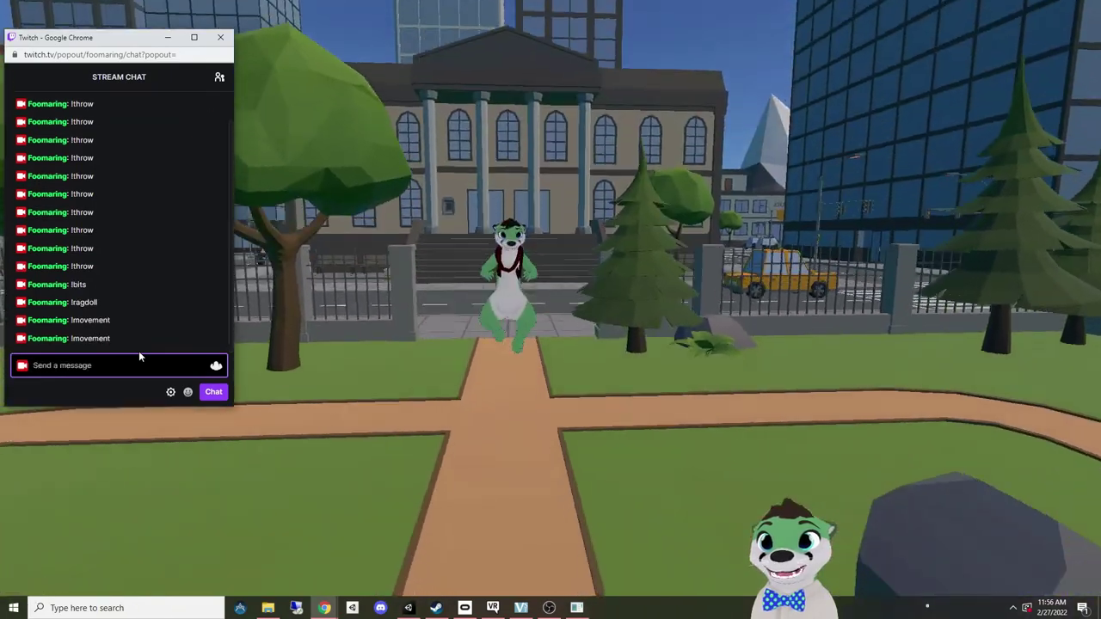
pyautogui.press('Up')
pyautogui.press('Return')
pyautogui.press('Up')
pyautogui.press('Return')
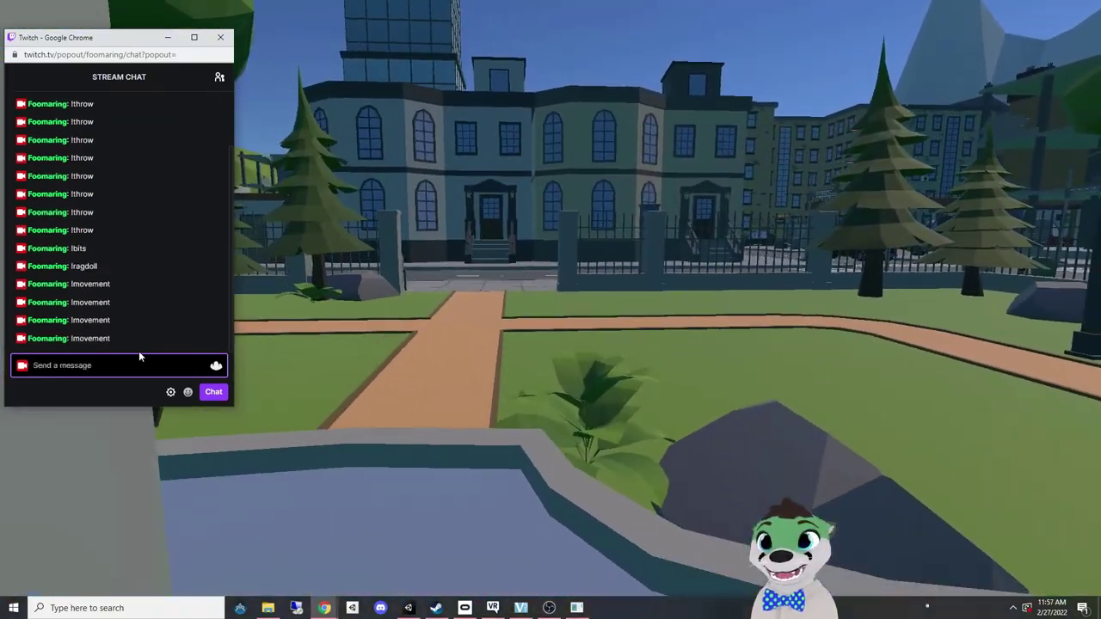
pyautogui.press('Up')
pyautogui.press('Return')
pyautogui.press('Up')
pyautogui.press('Return')
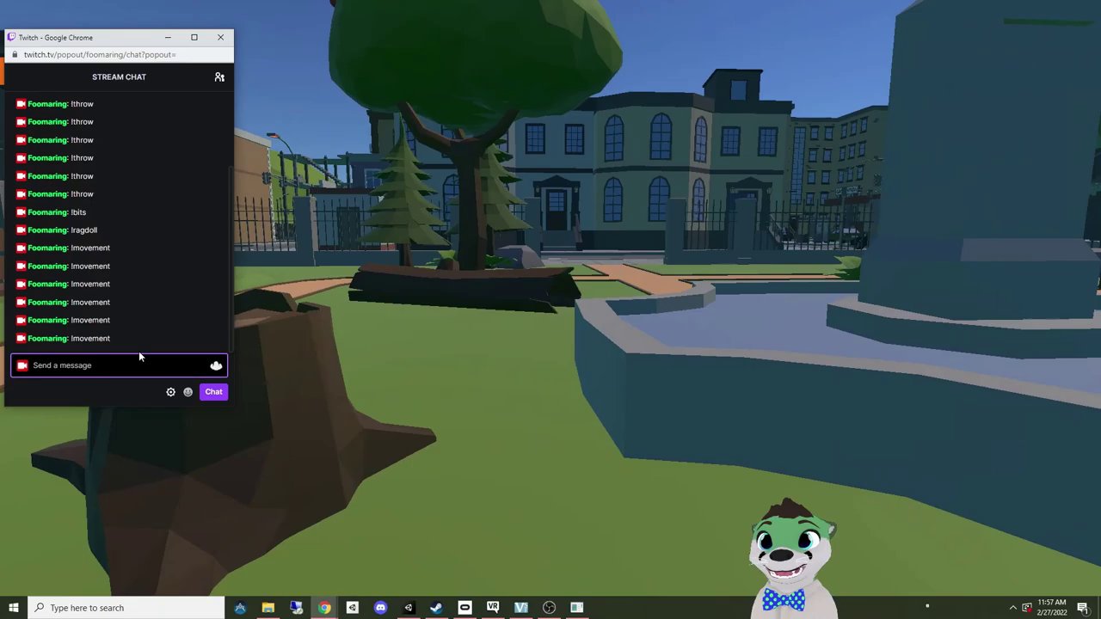
pyautogui.press('Up')
pyautogui.press('Return')
pyautogui.press('Up')
pyautogui.press('Return')
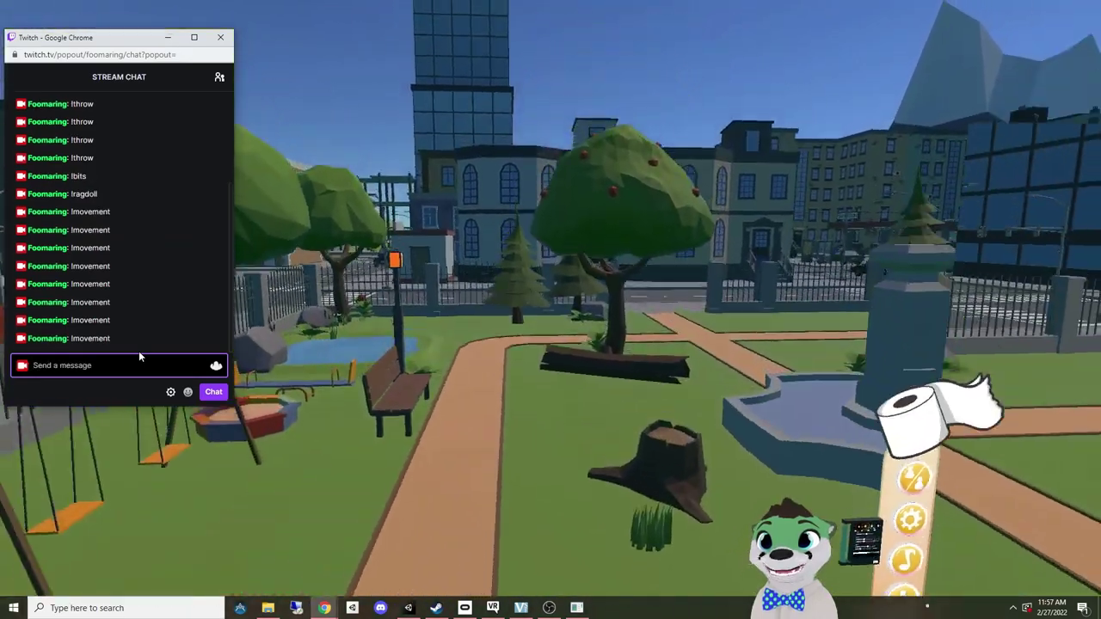
pyautogui.press('Up')
pyautogui.press('Return')
pyautogui.press('Up')
pyautogui.press('Return')
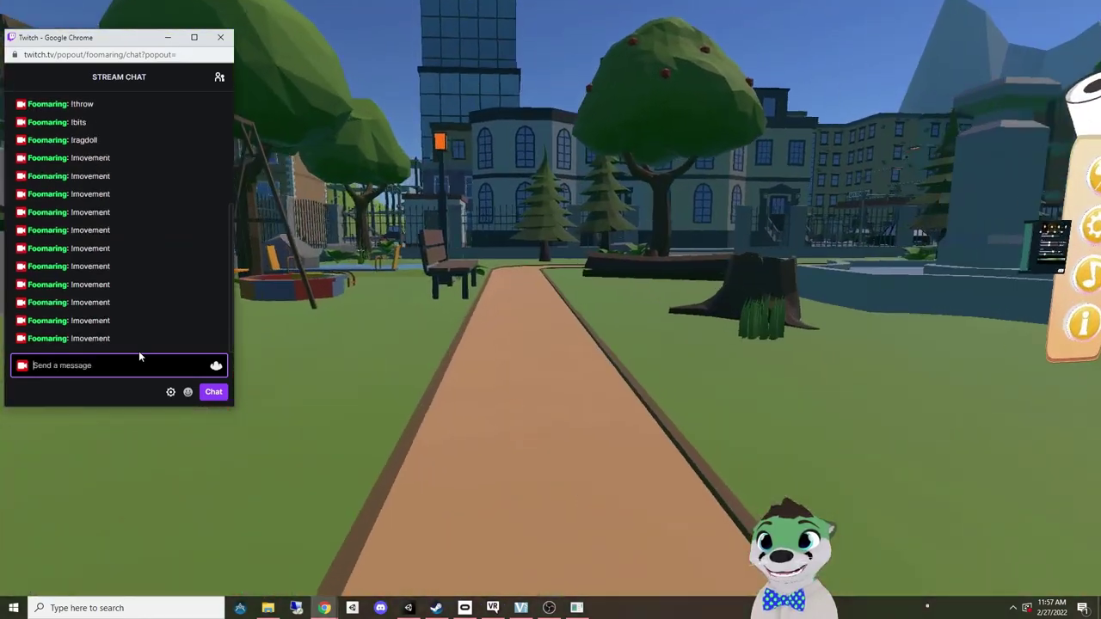
pyautogui.press('Up')
pyautogui.press('Return')
pyautogui.press('Up')
pyautogui.press('Return')
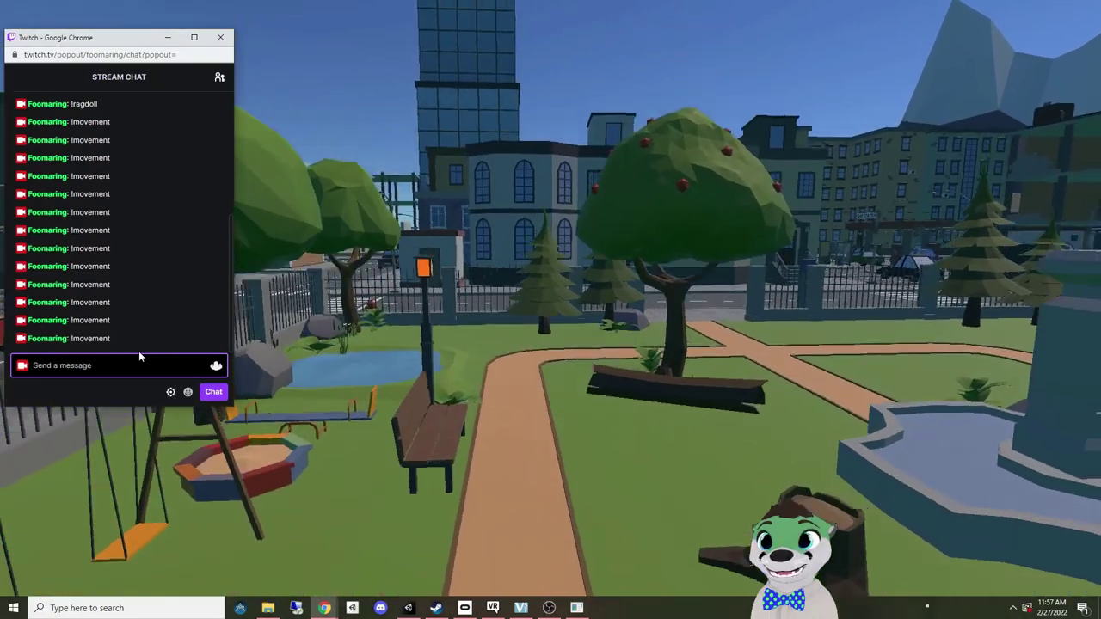
pyautogui.press('Up')
pyautogui.press('Return')
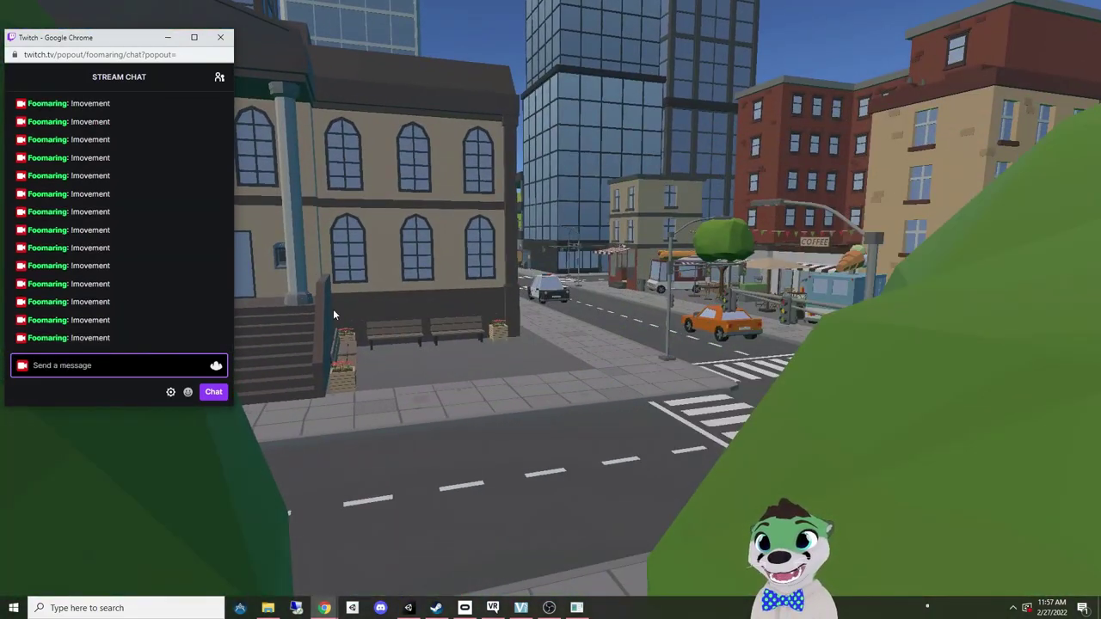
pyautogui.click(332, 309)
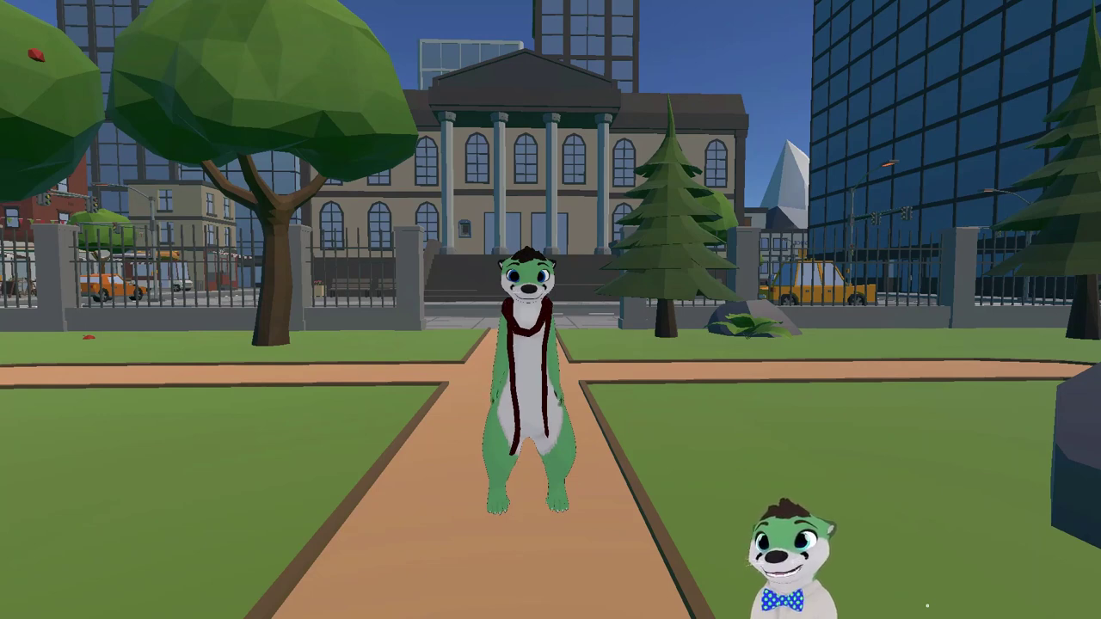
# Step: Open VRChat's Launch Pad quick menu with Escape over the park scene
pyautogui.press('Escape')
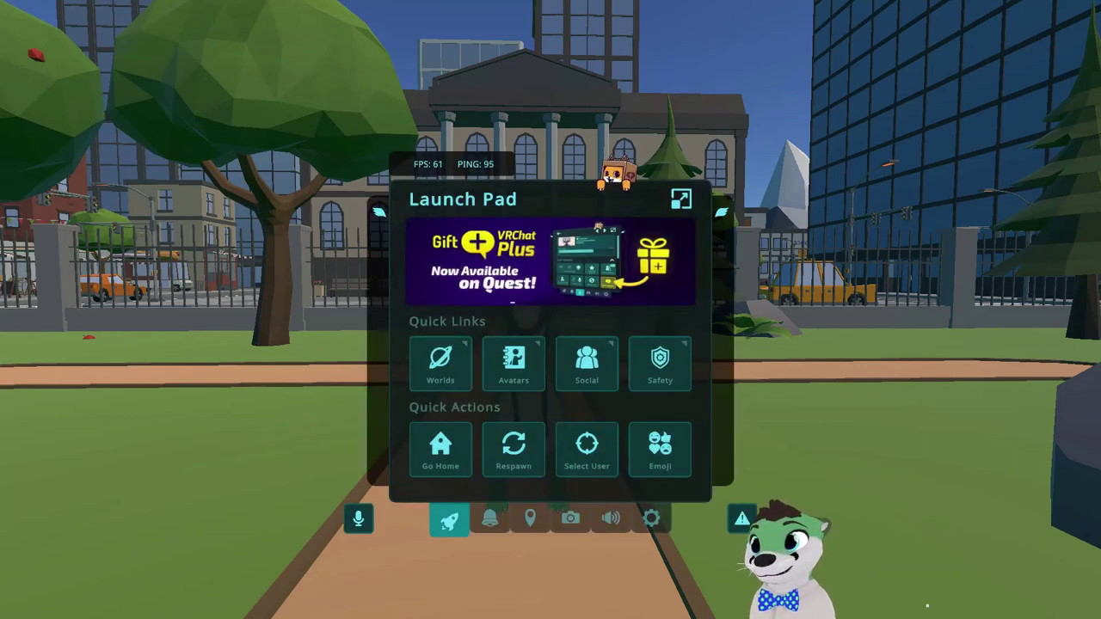